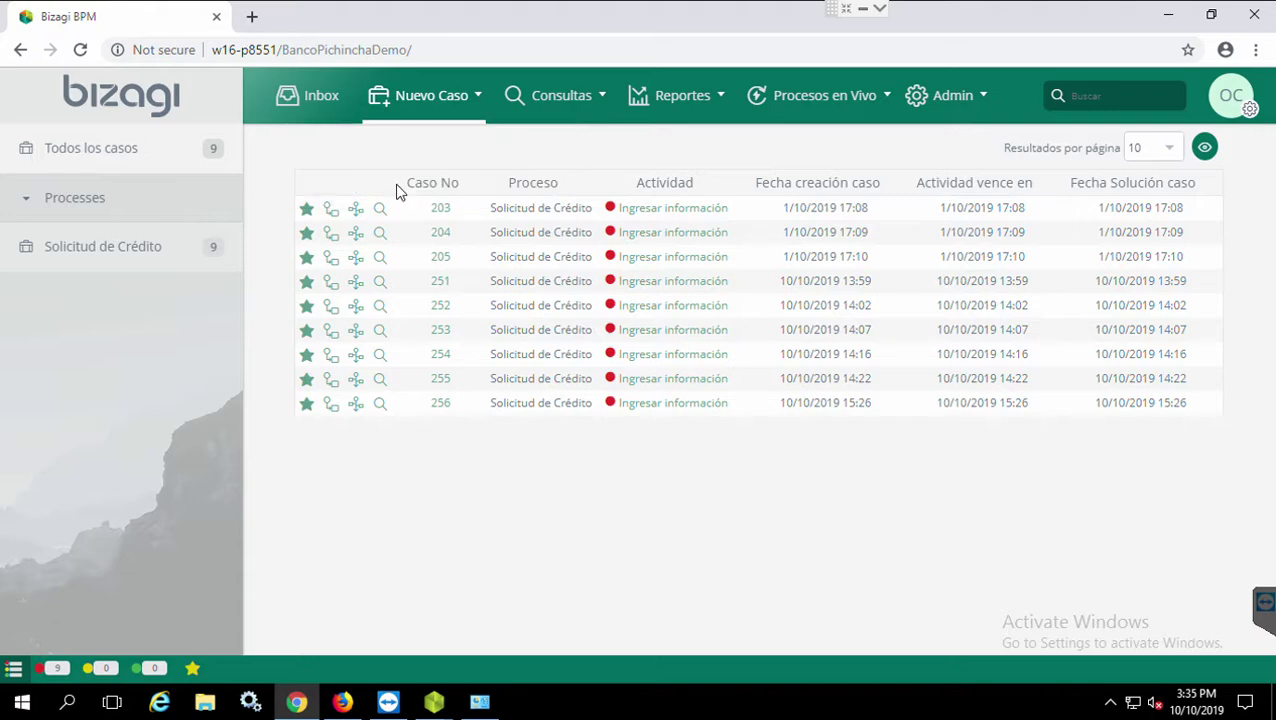
# Fill in the customer's code, full name and identity document number on the new Solicitud de Crédito form
pyautogui.click(394, 318)
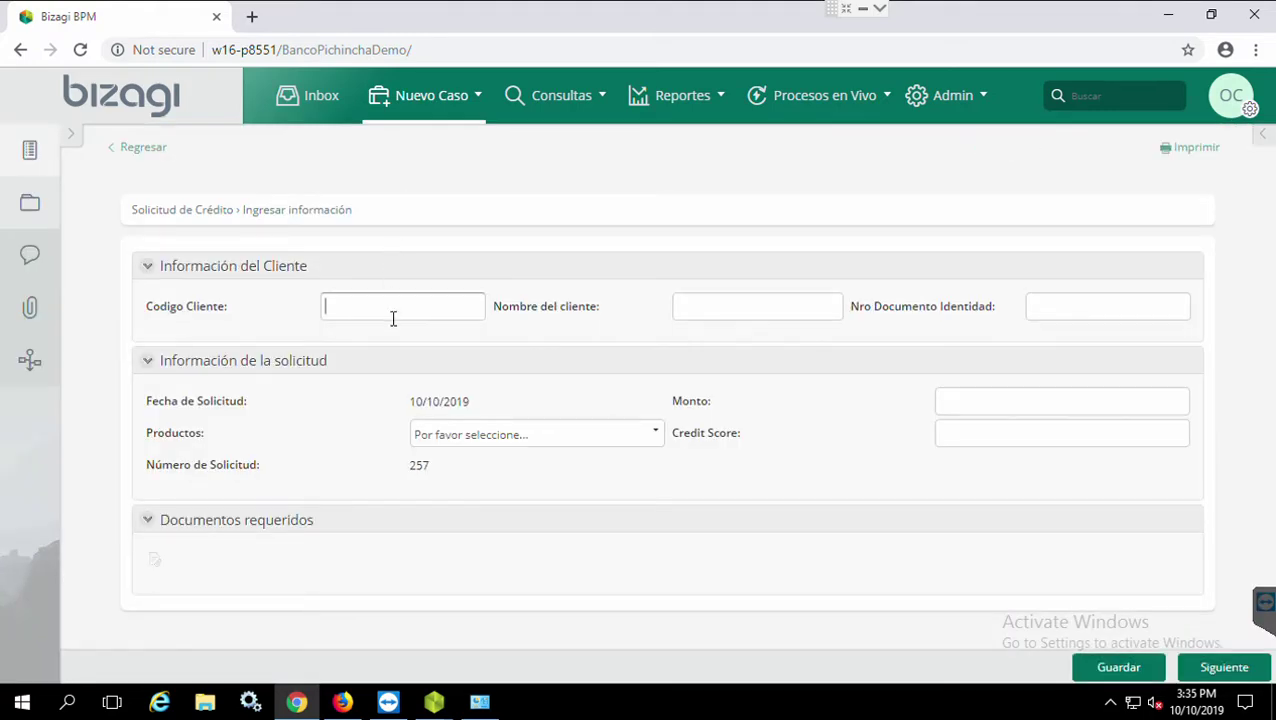
pyautogui.write('C001')
pyautogui.click(730, 314)
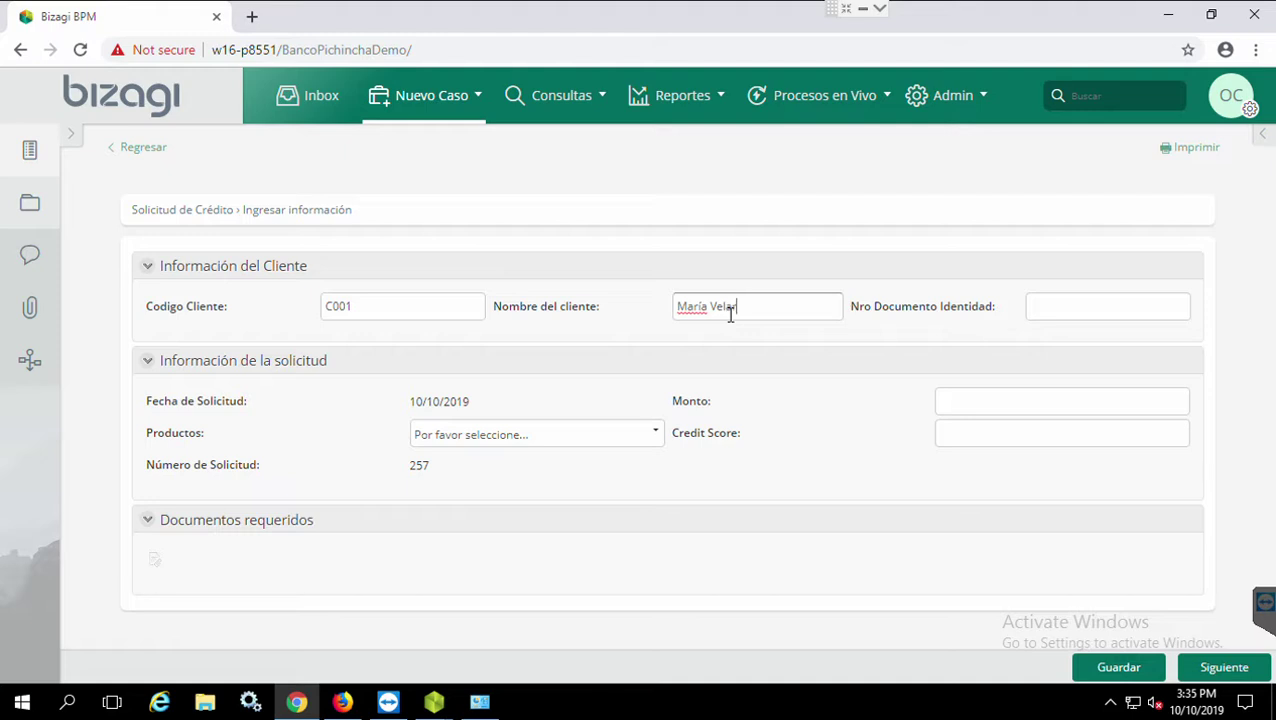
pyautogui.click(1082, 309)
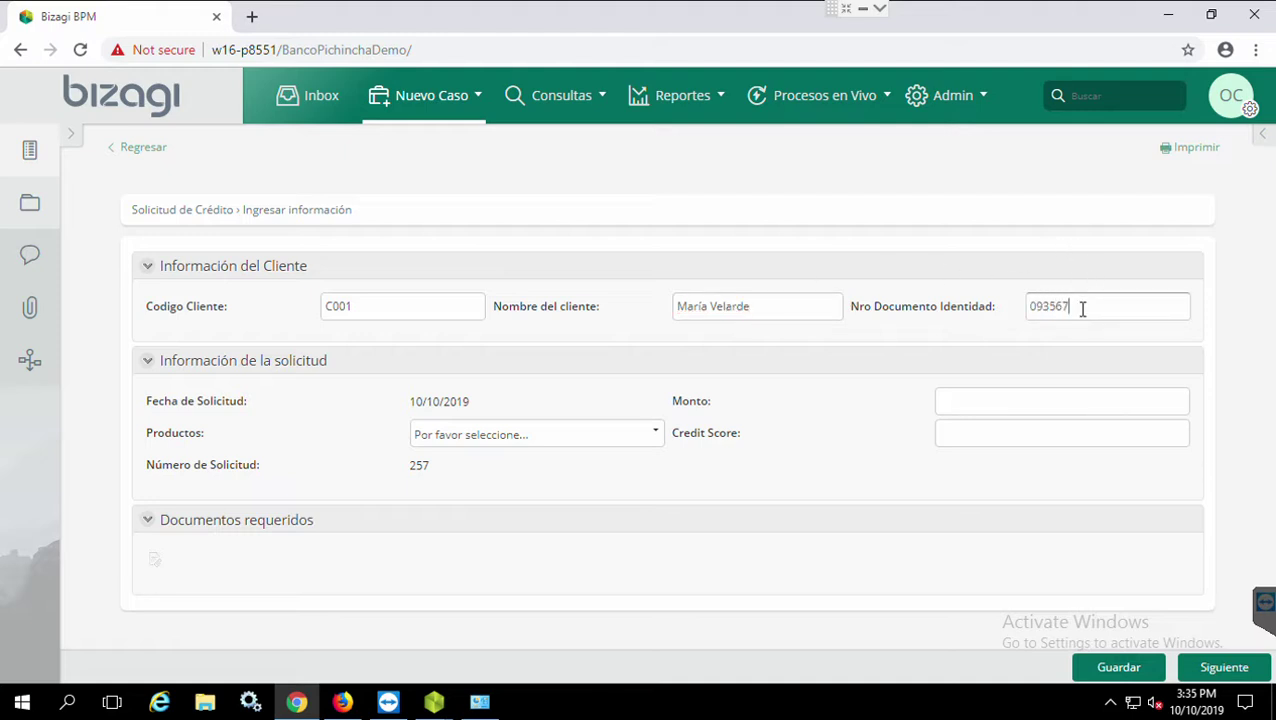
# Set the application's Monto to S/15,220.00, the Credit Score to 3 and the product to Convenios
pyautogui.click(971, 405)
pyautogui.click(976, 441)
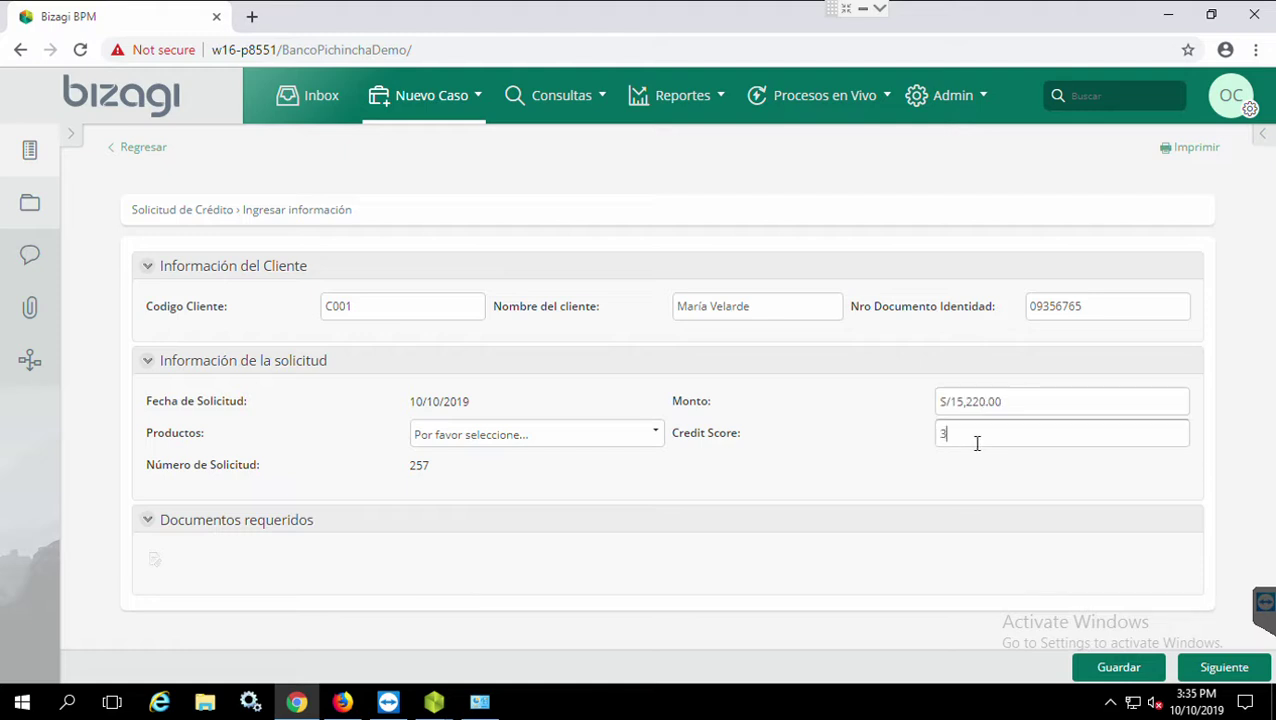
pyautogui.click(651, 438)
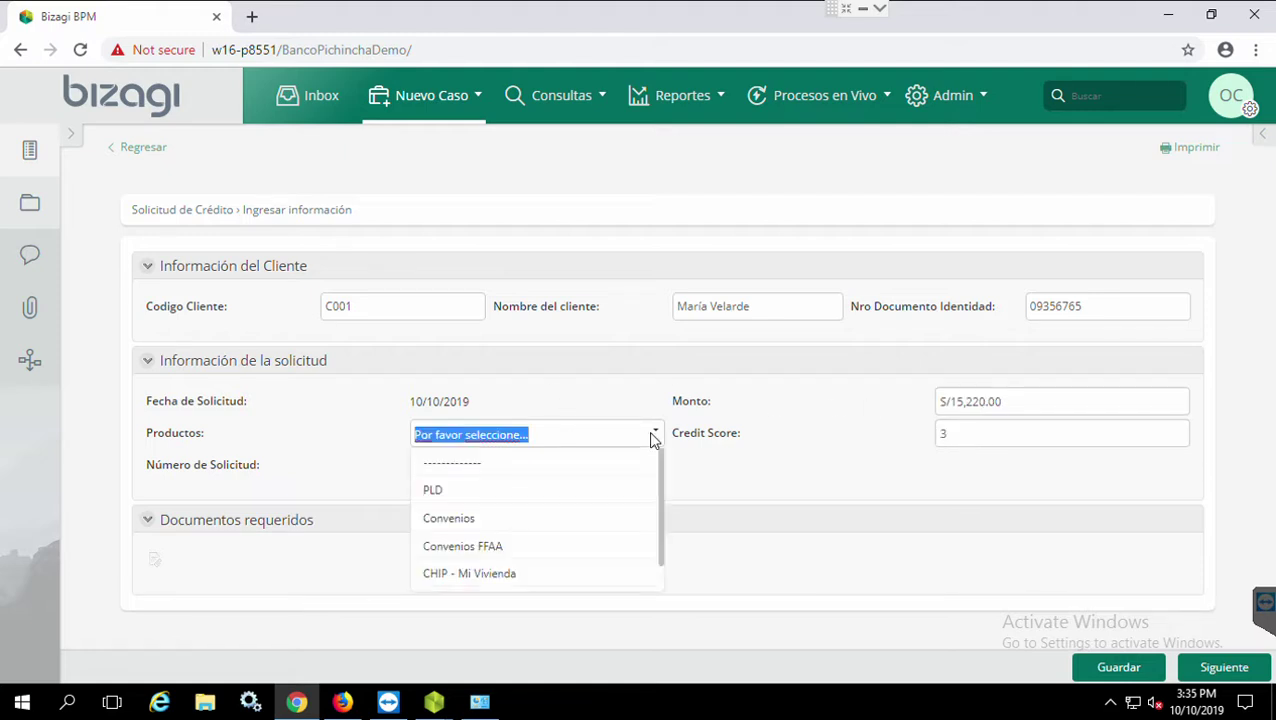
pyautogui.click(489, 520)
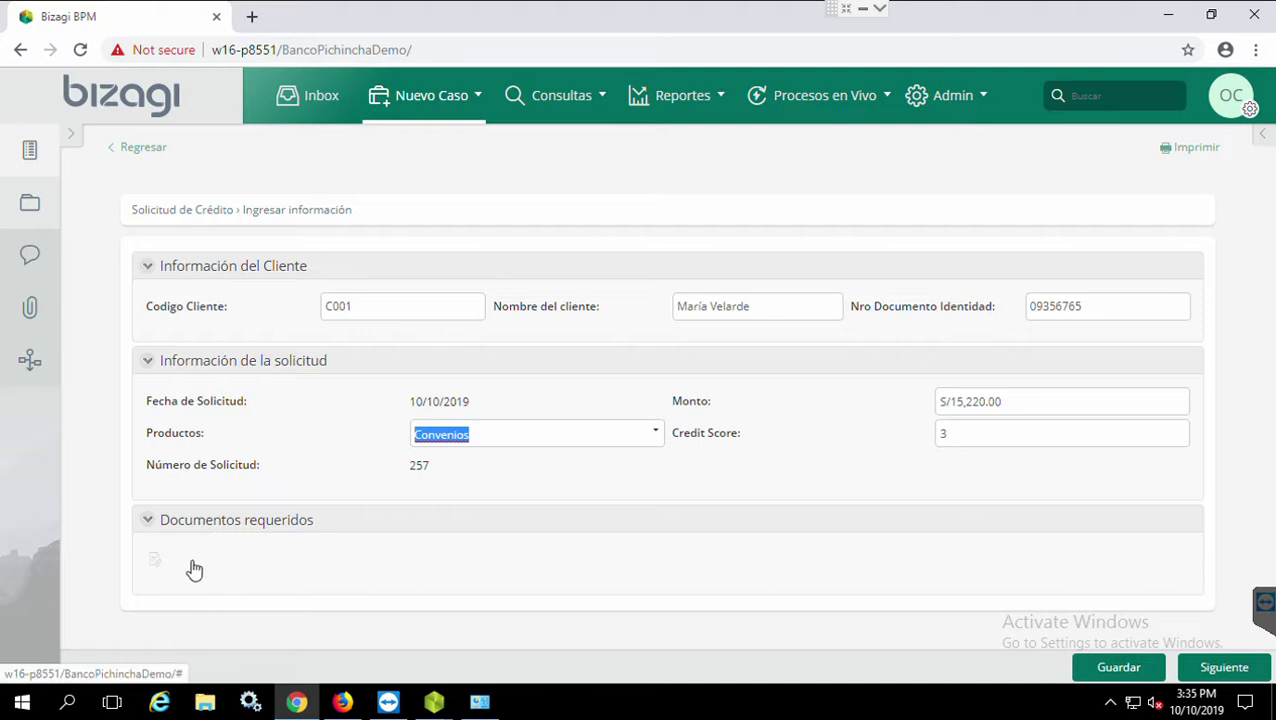
# Upload DNI.jpg from the Imágenes folder to the required documents
pyautogui.click(155, 560)
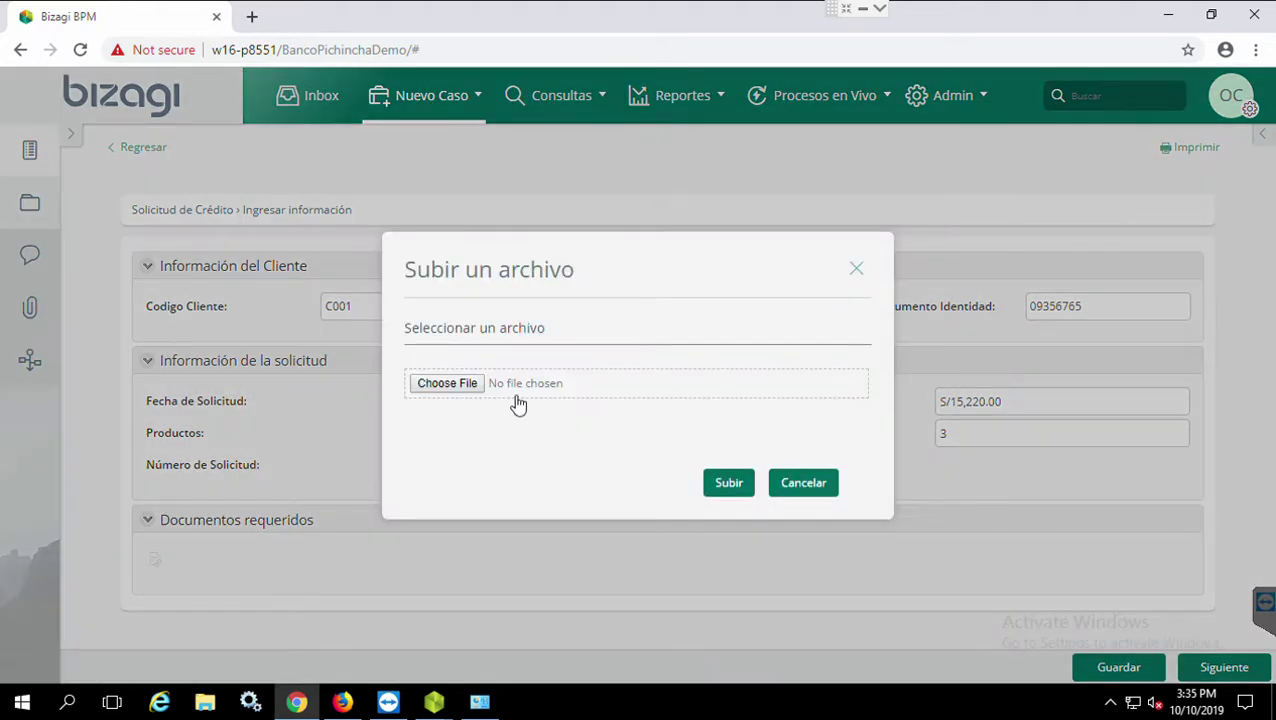
pyautogui.click(473, 390)
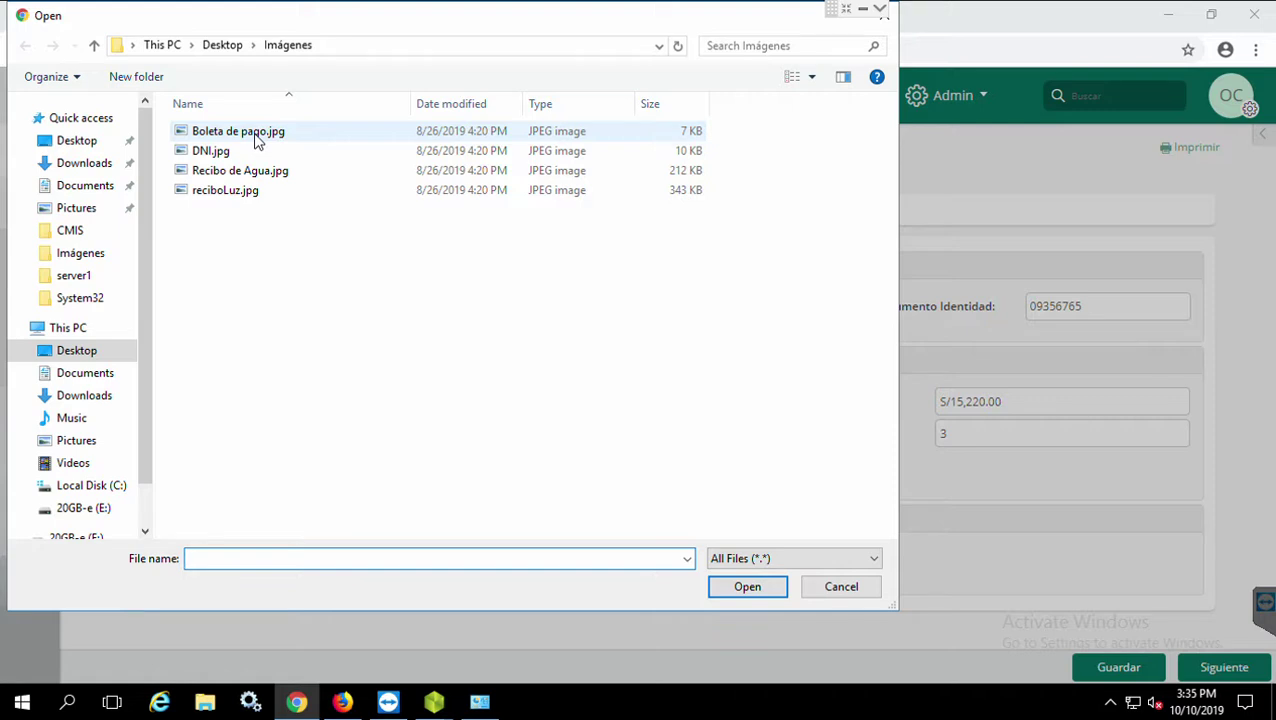
pyautogui.click(230, 151)
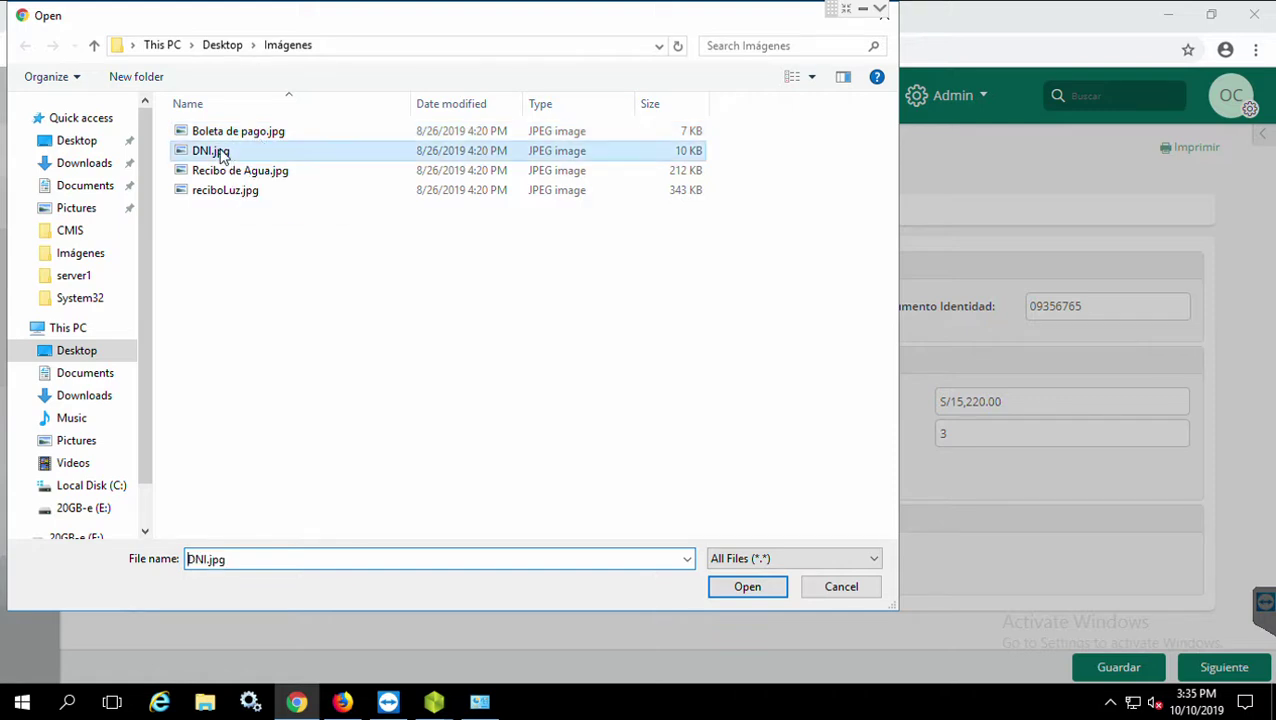
pyautogui.click(724, 589)
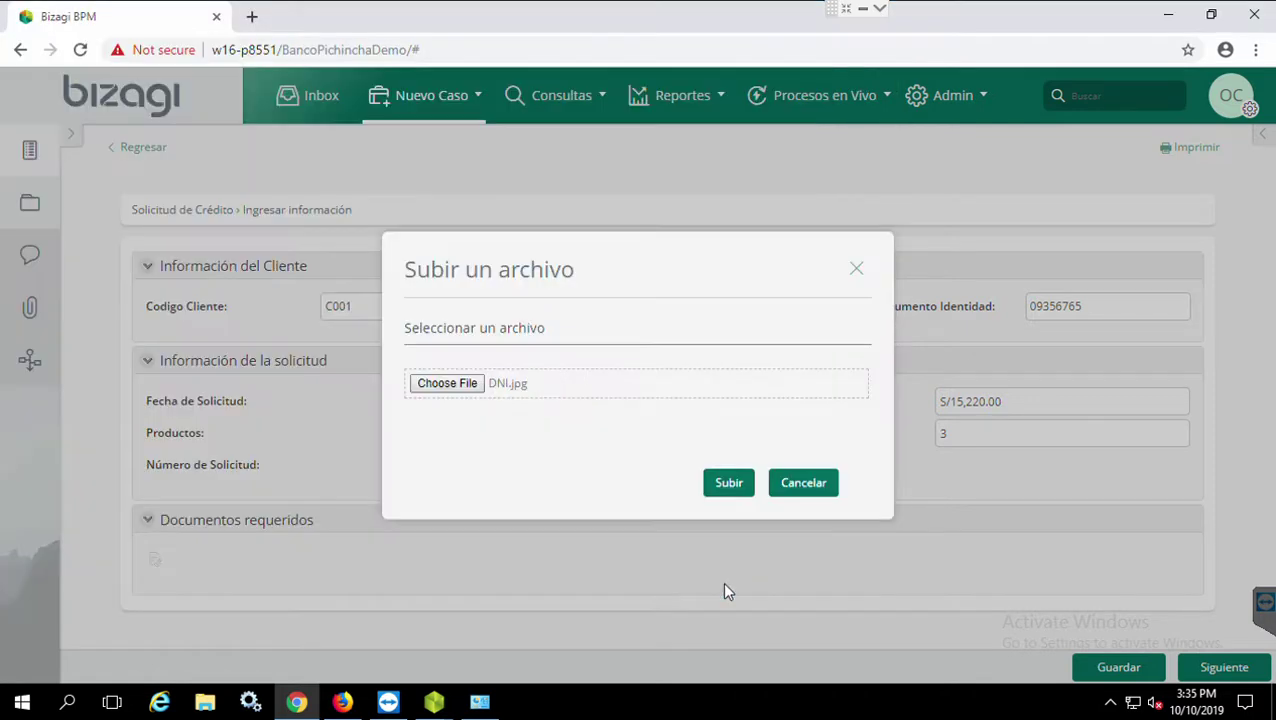
pyautogui.click(729, 483)
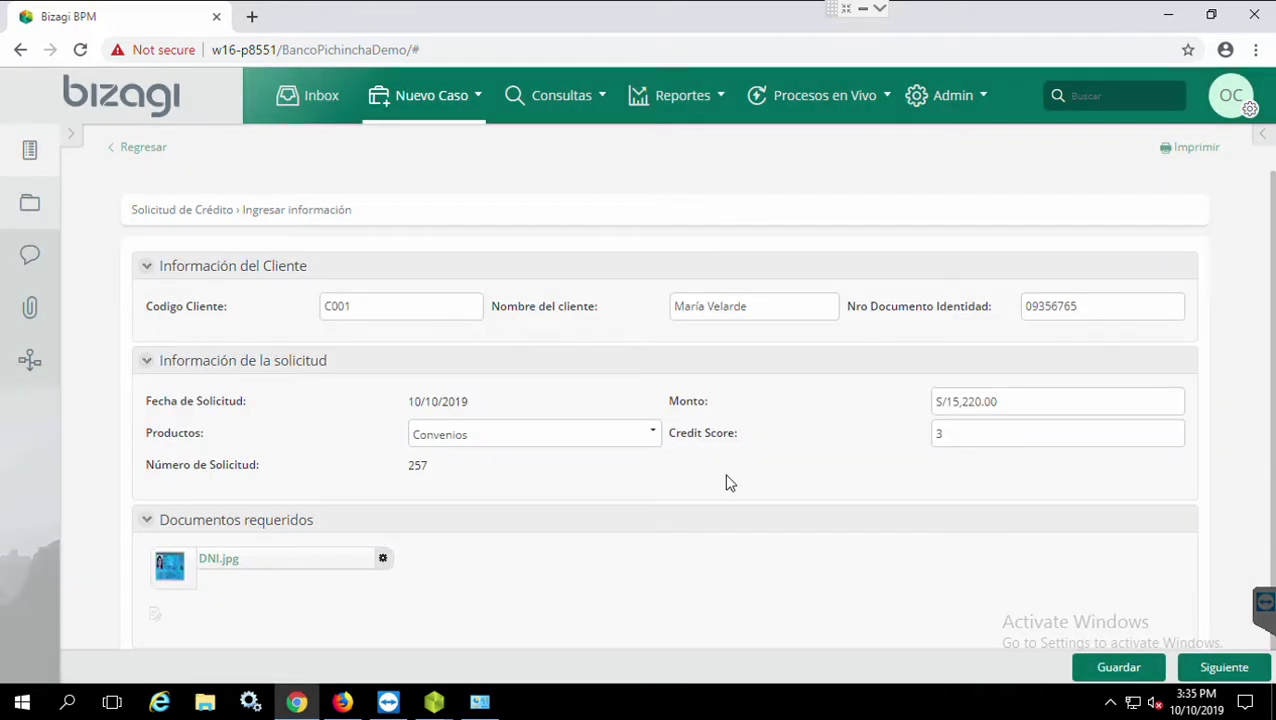
# Upload Boleta de pago.jpg as a second required document
pyautogui.click(155, 615)
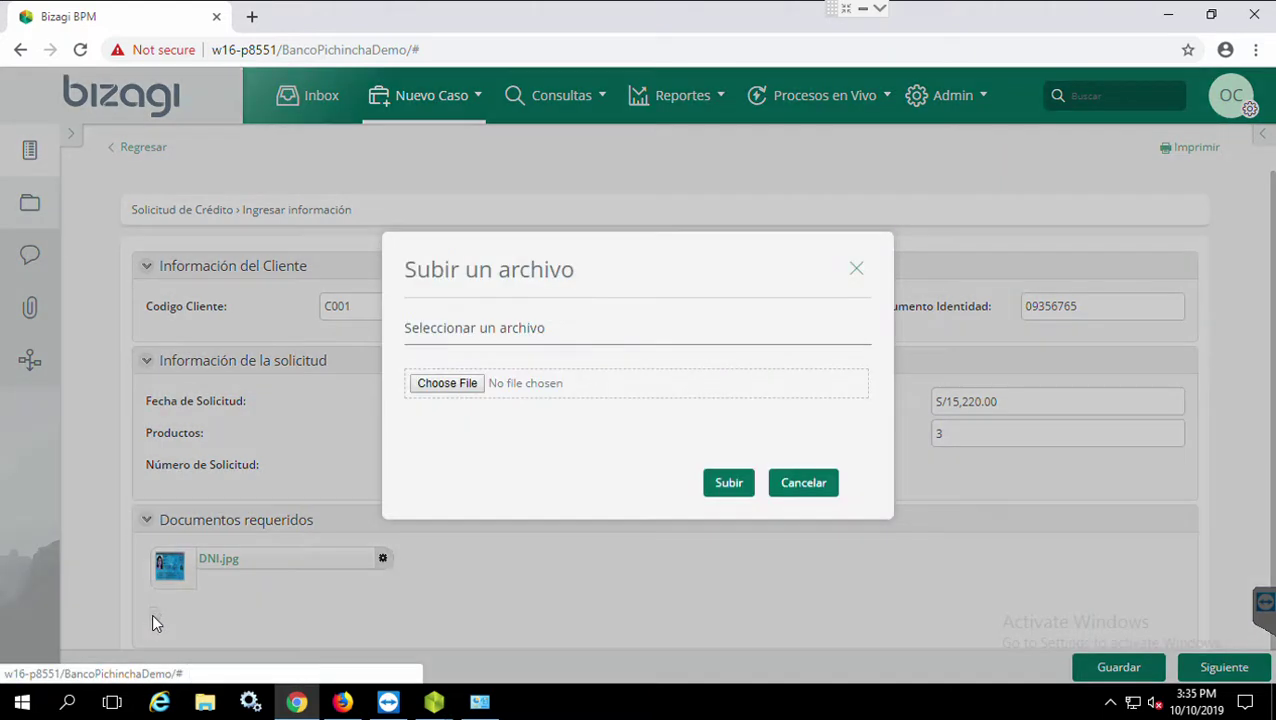
pyautogui.click(447, 383)
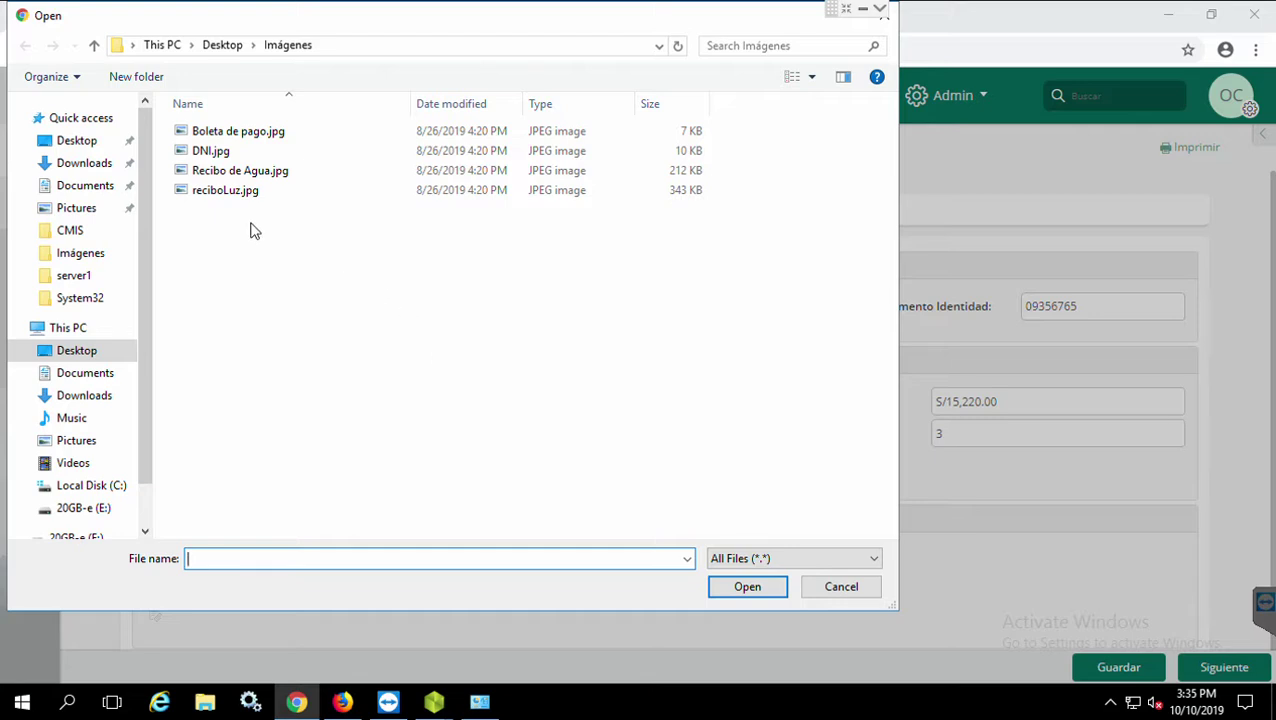
pyautogui.click(228, 133)
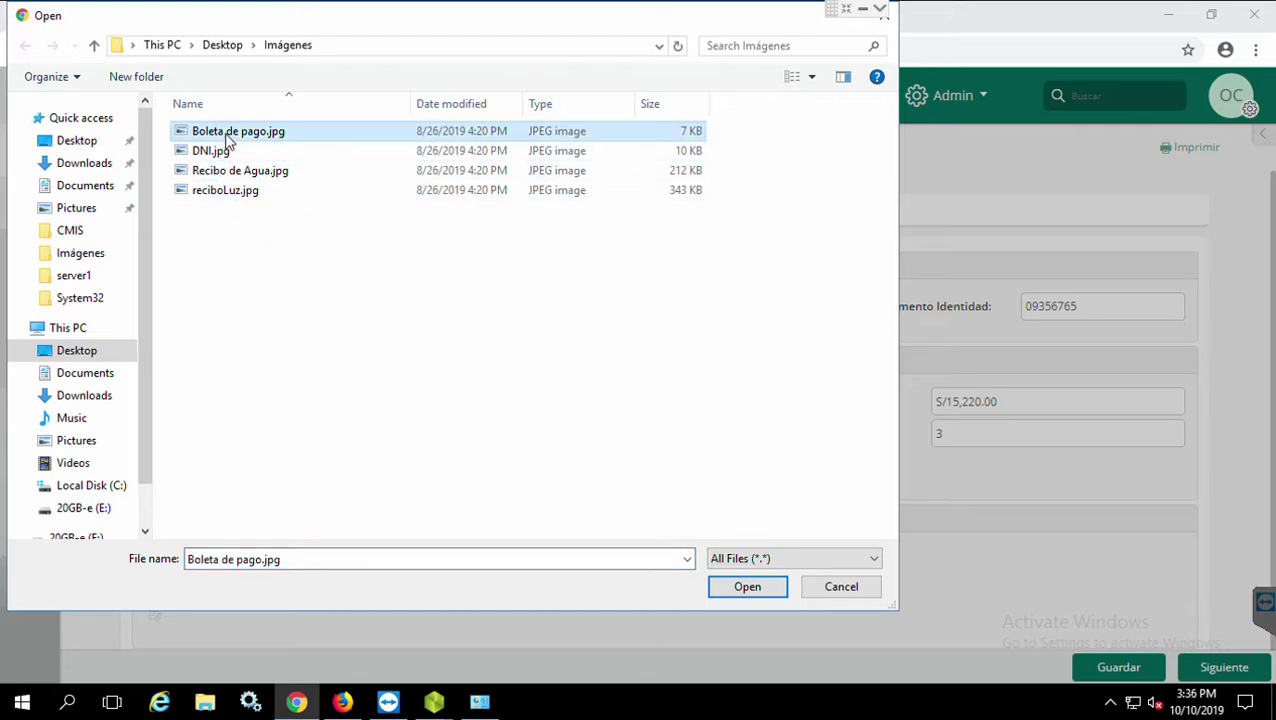
pyautogui.click(745, 590)
pyautogui.click(729, 484)
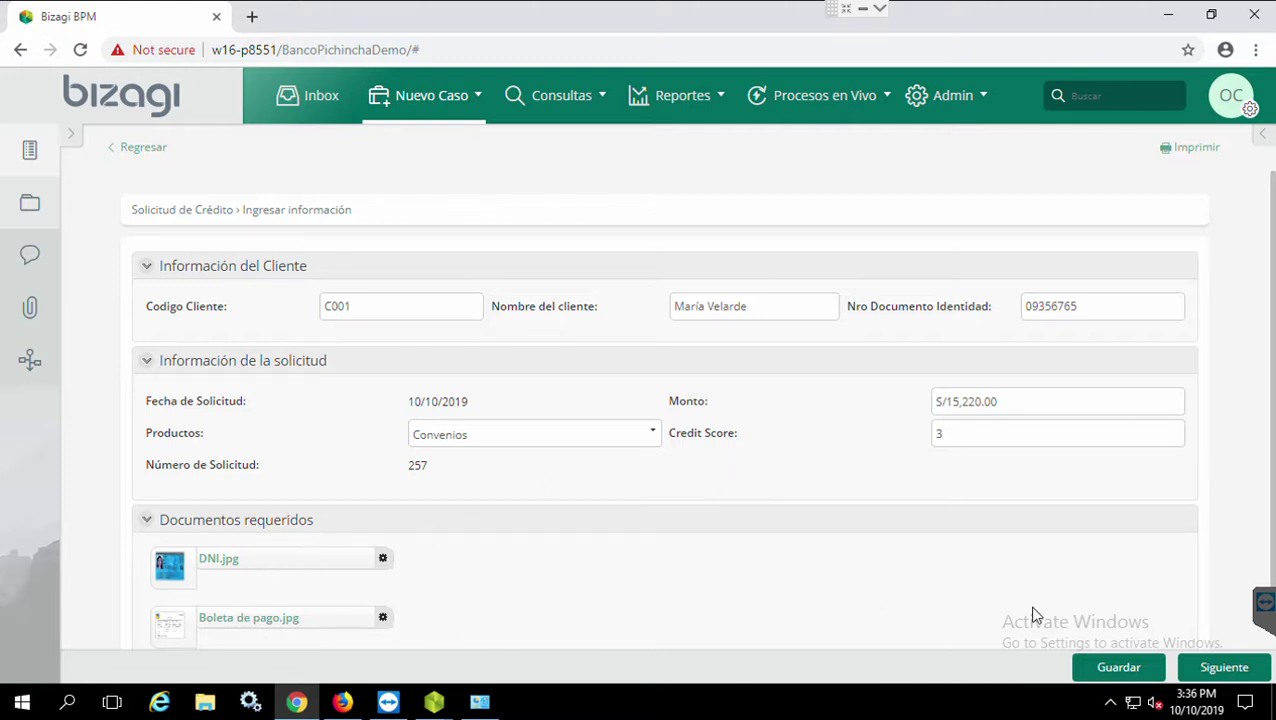
# Submit the completed application to its next stage and check who the case is assigned to
pyautogui.click(1224, 668)
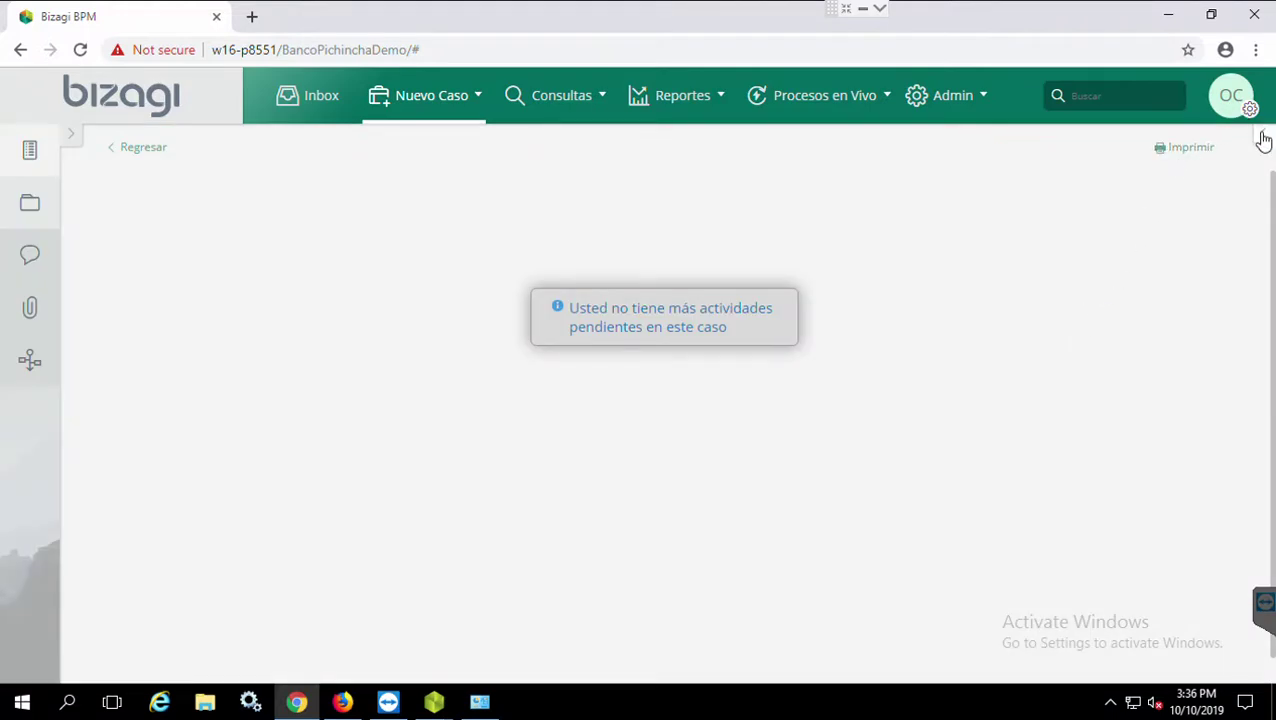
pyautogui.click(1262, 134)
pyautogui.moveTo(1031, 334)
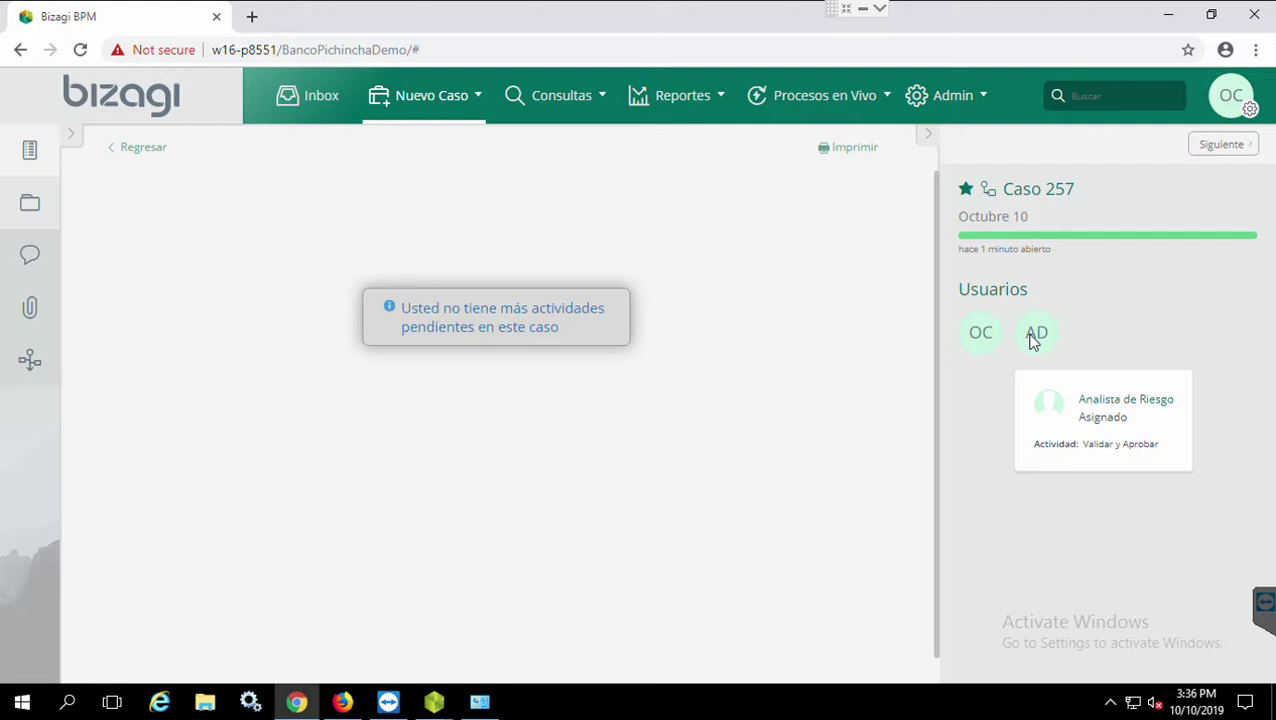
pyautogui.click(927, 136)
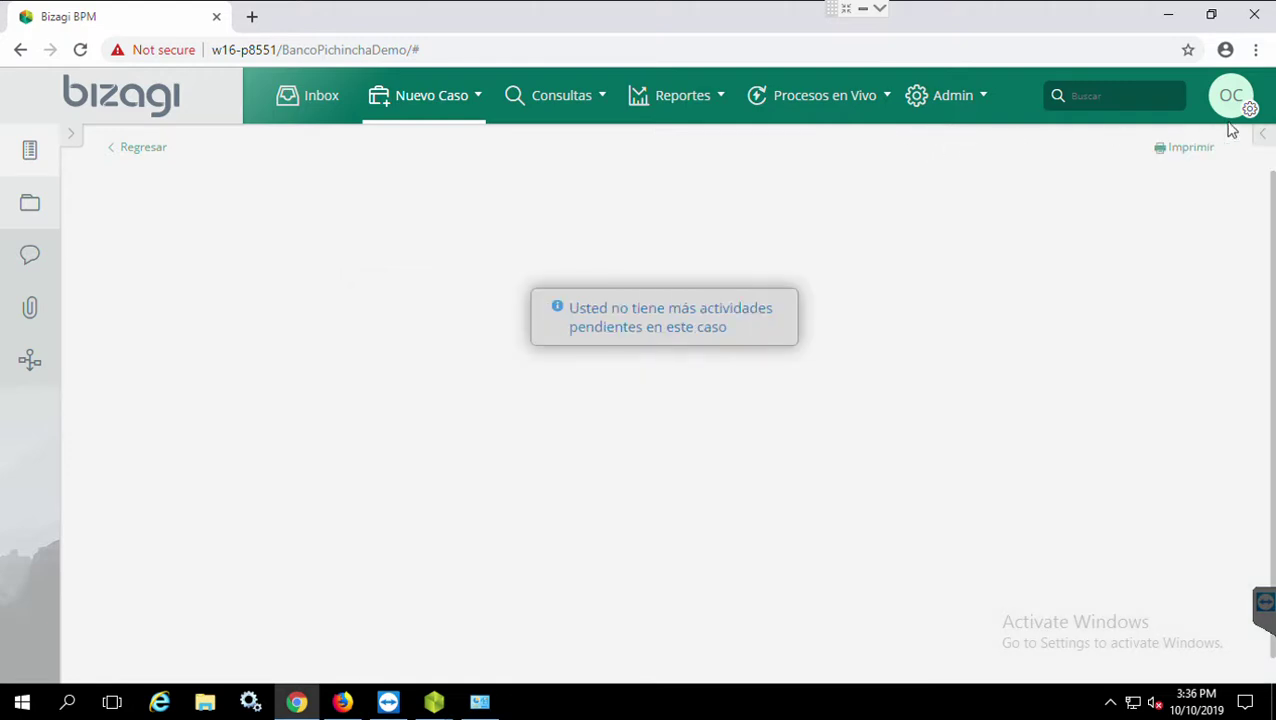
# Sign out and log in with the risk analyst account pichincha.com.pe\ariesgo
pyautogui.click(1233, 92)
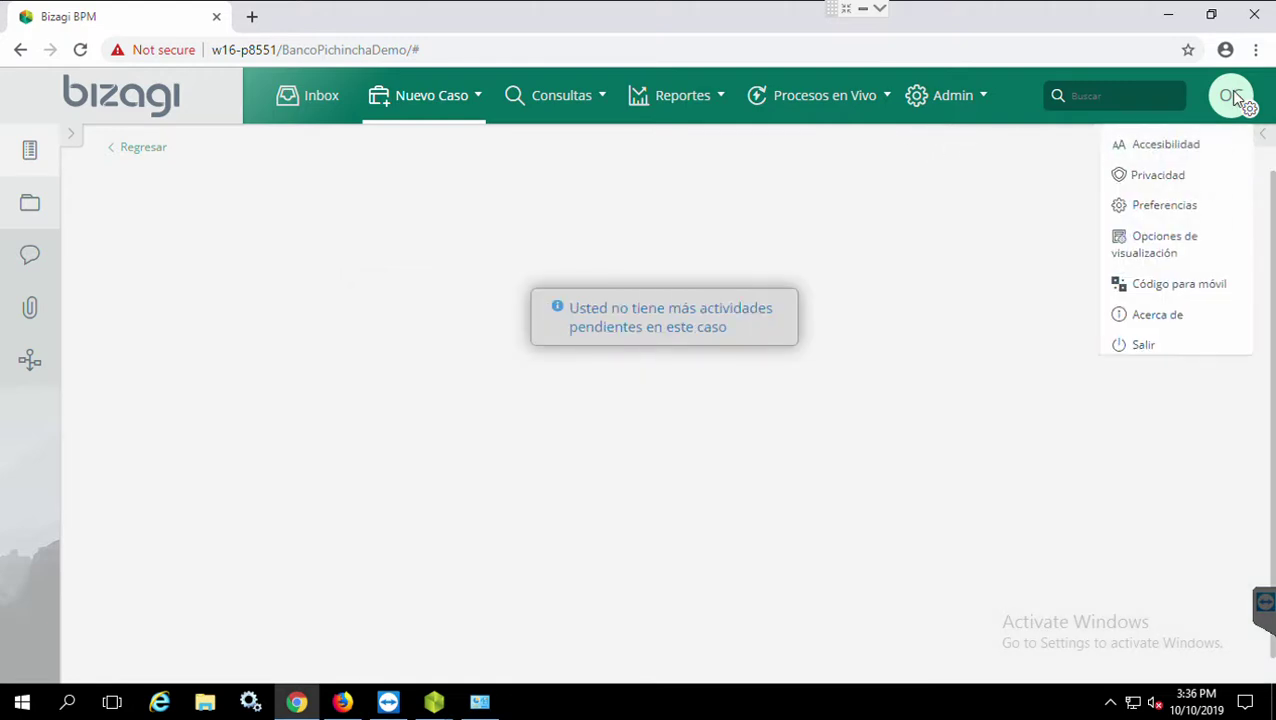
pyautogui.click(1159, 355)
pyautogui.click(762, 397)
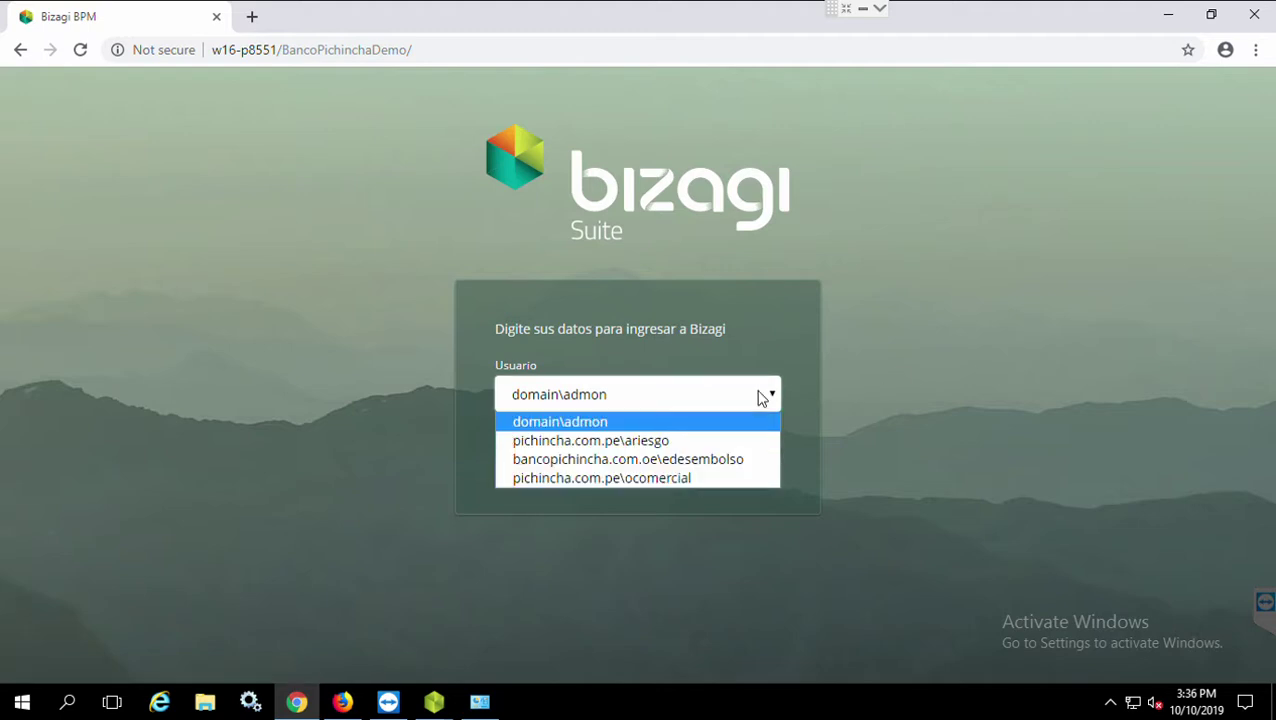
pyautogui.click(678, 445)
pyautogui.click(675, 456)
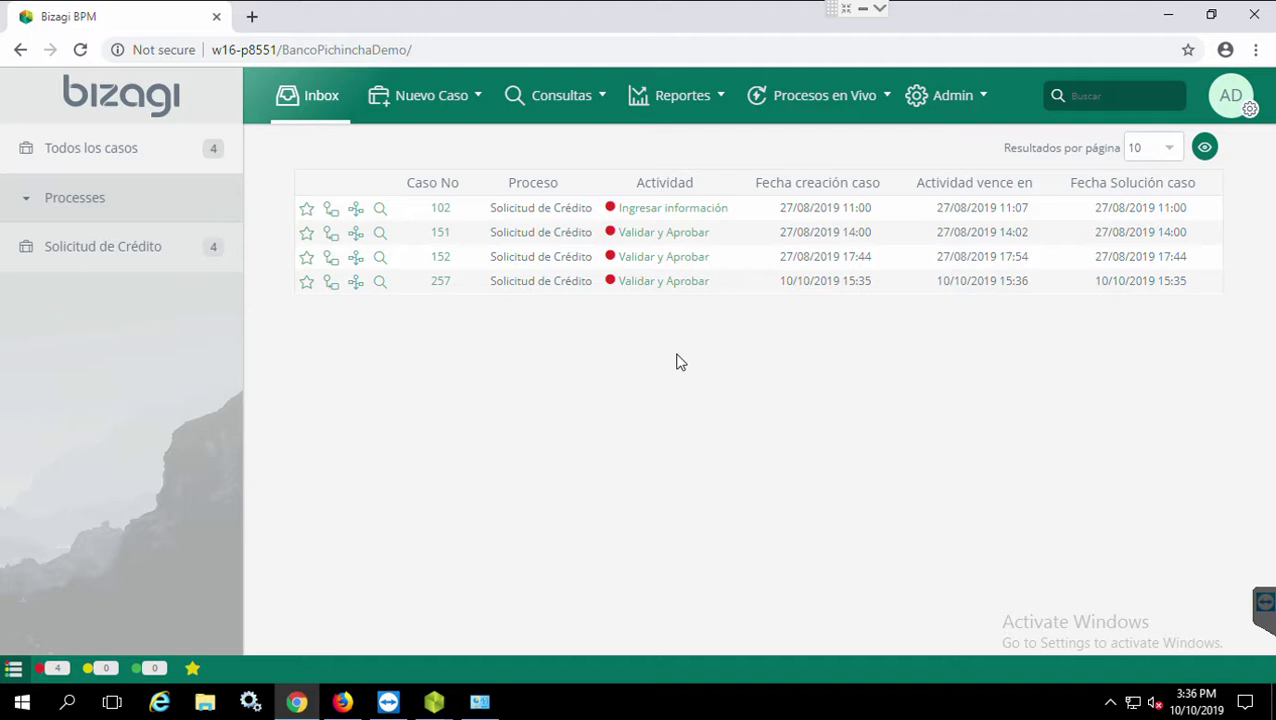
# Open the Validar y Aprobar activity of case 257, preview the DNI.jpg and Boleta de pago.jpg images, and close both previews
pyautogui.click(660, 285)
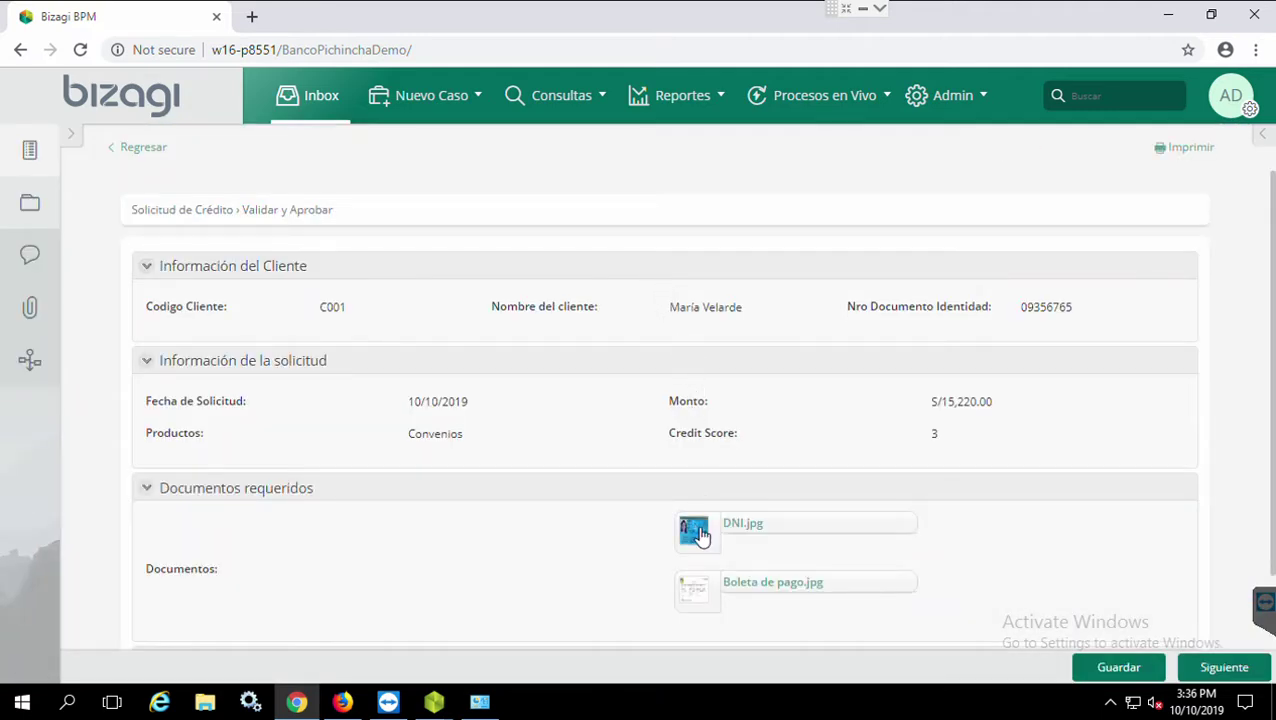
pyautogui.click(700, 535)
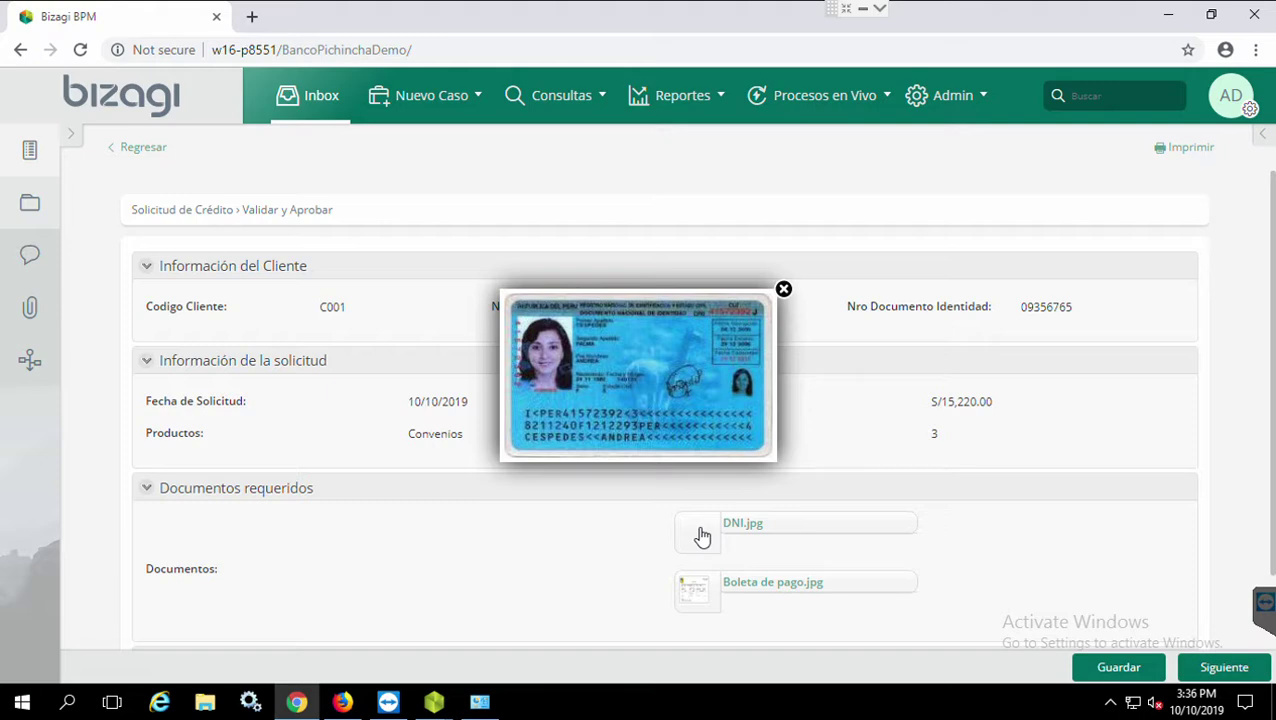
pyautogui.click(692, 593)
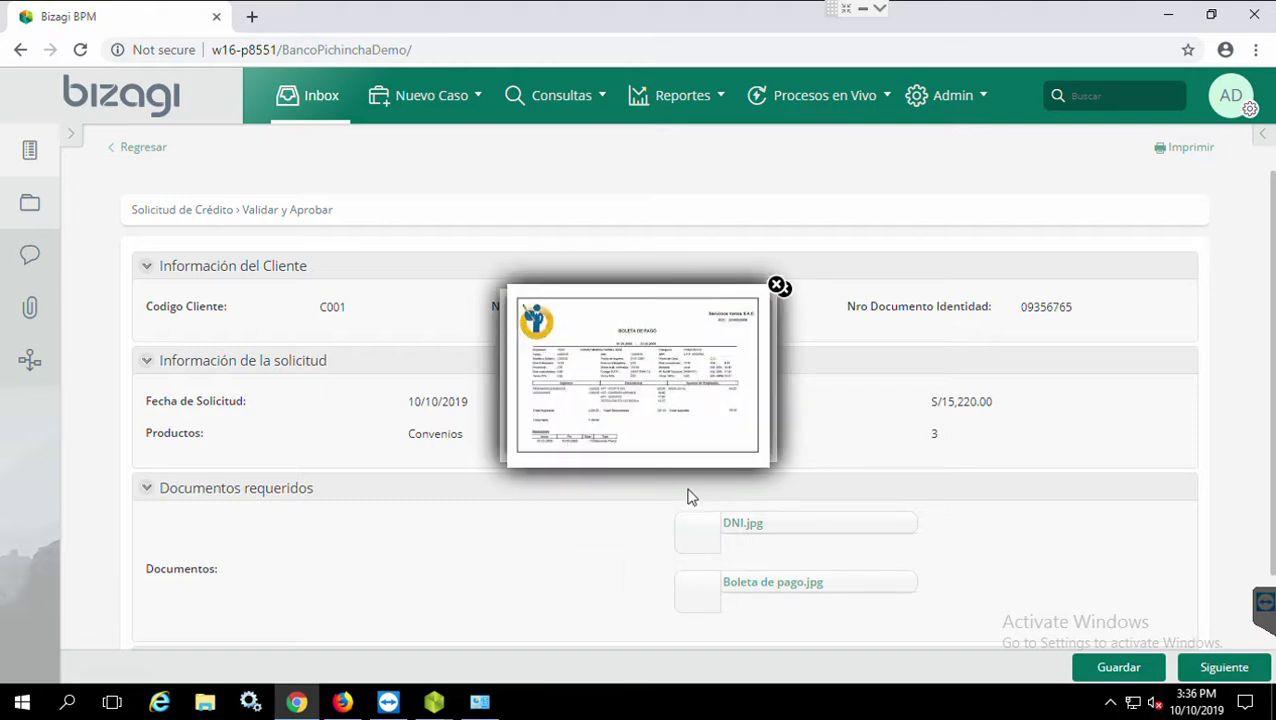
pyautogui.click(777, 286)
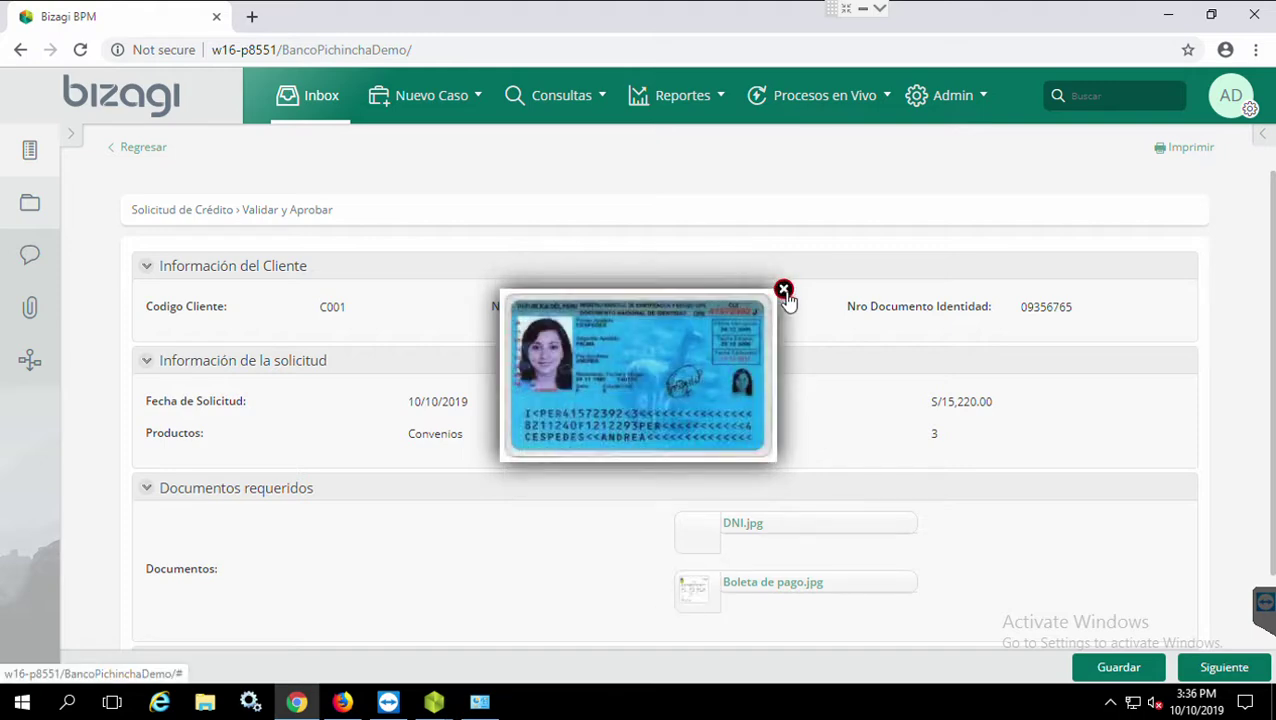
pyautogui.click(784, 290)
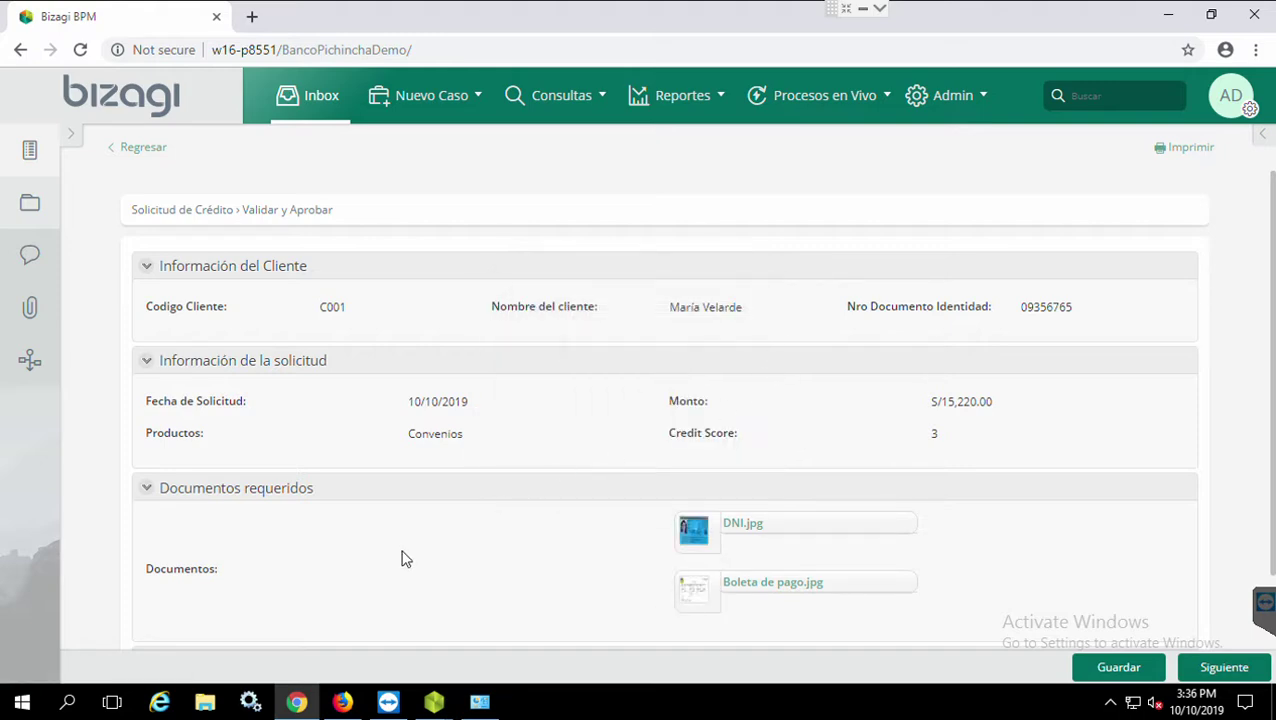
# Mark the credit as approved with Si and enter "Todo en orden" as the response details
pyautogui.scroll(-1, 402, 558)
pyautogui.click(316, 607)
pyautogui.click(557, 645)
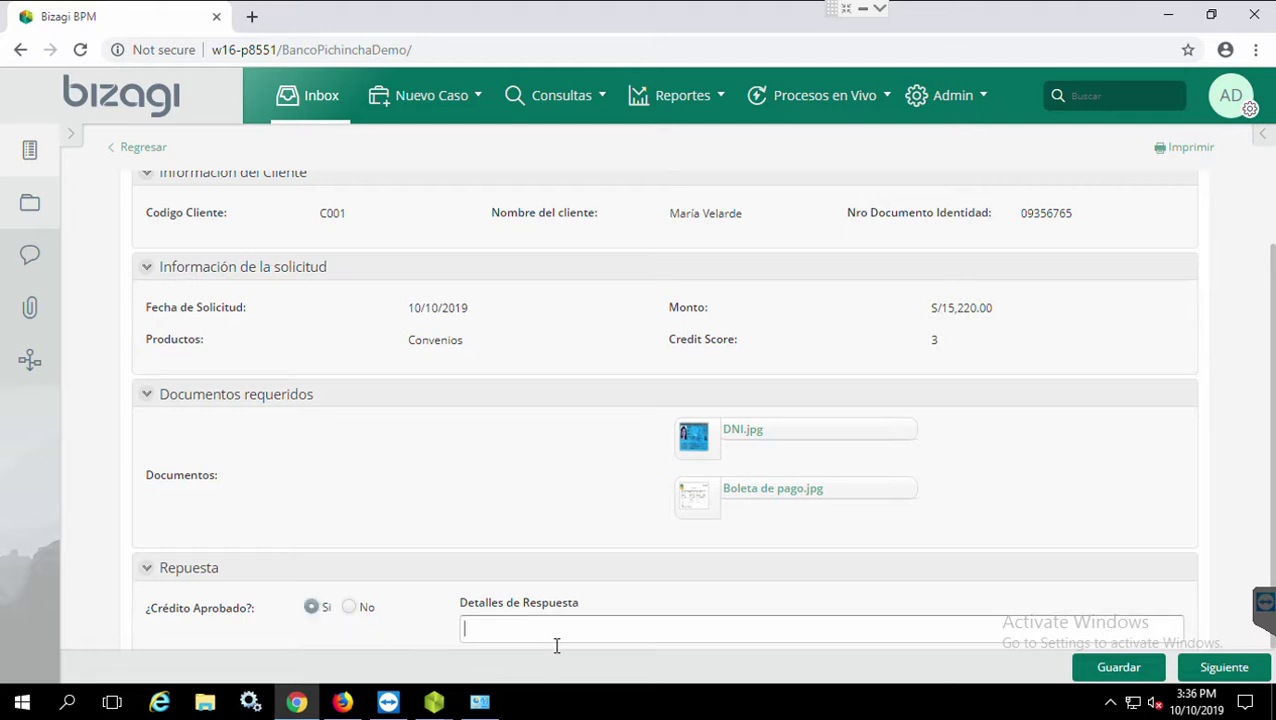
pyautogui.write('Todo en orden')
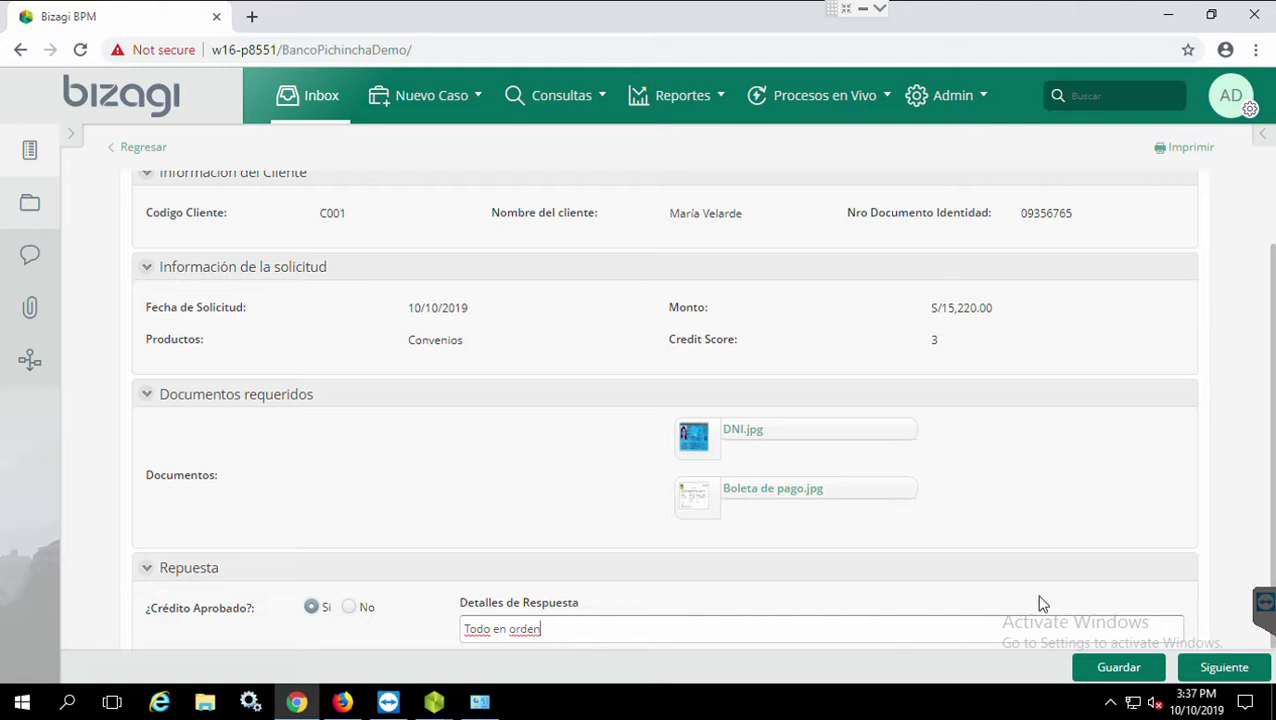
# Submit the risk analyst's approval and check which user handles the case's next activity
pyautogui.click(1226, 668)
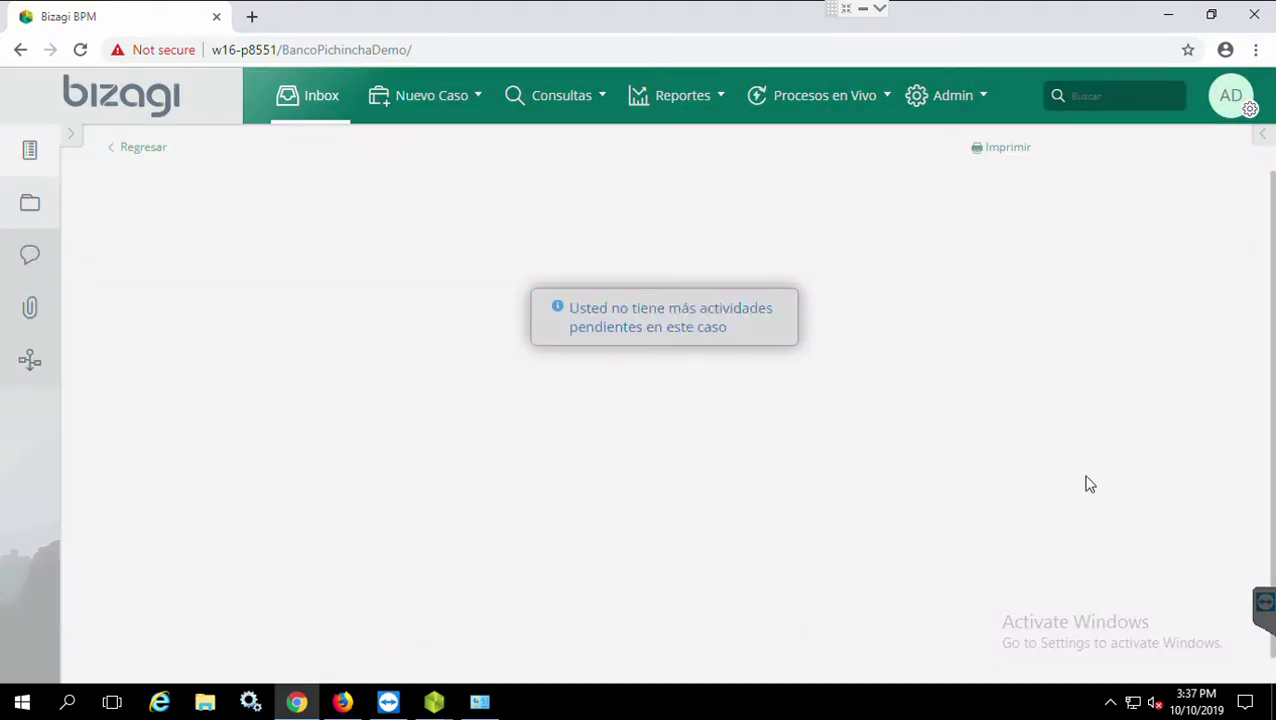
pyautogui.click(1262, 136)
pyautogui.moveTo(1035, 338)
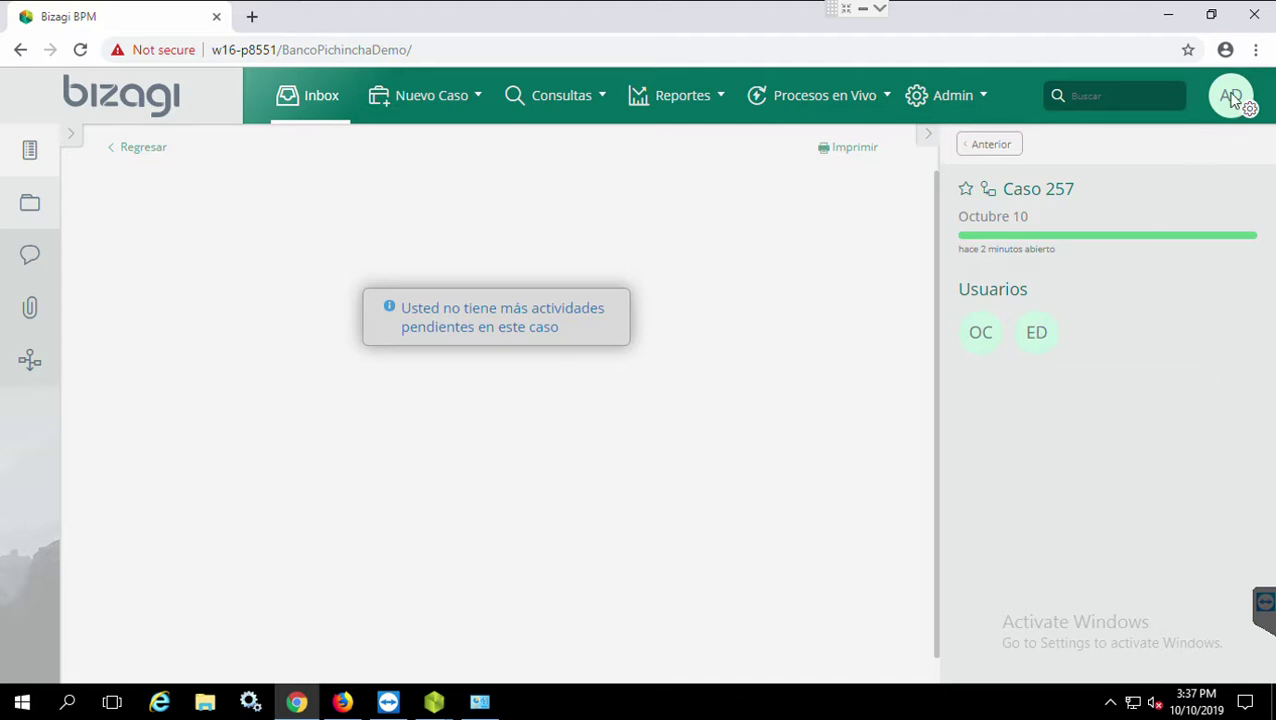
pyautogui.click(928, 138)
# Switch to the disbursement account bancopichincha.com.oe\edesembolso and open the Aprobar deseembolso activity of case 257
pyautogui.click(1230, 94)
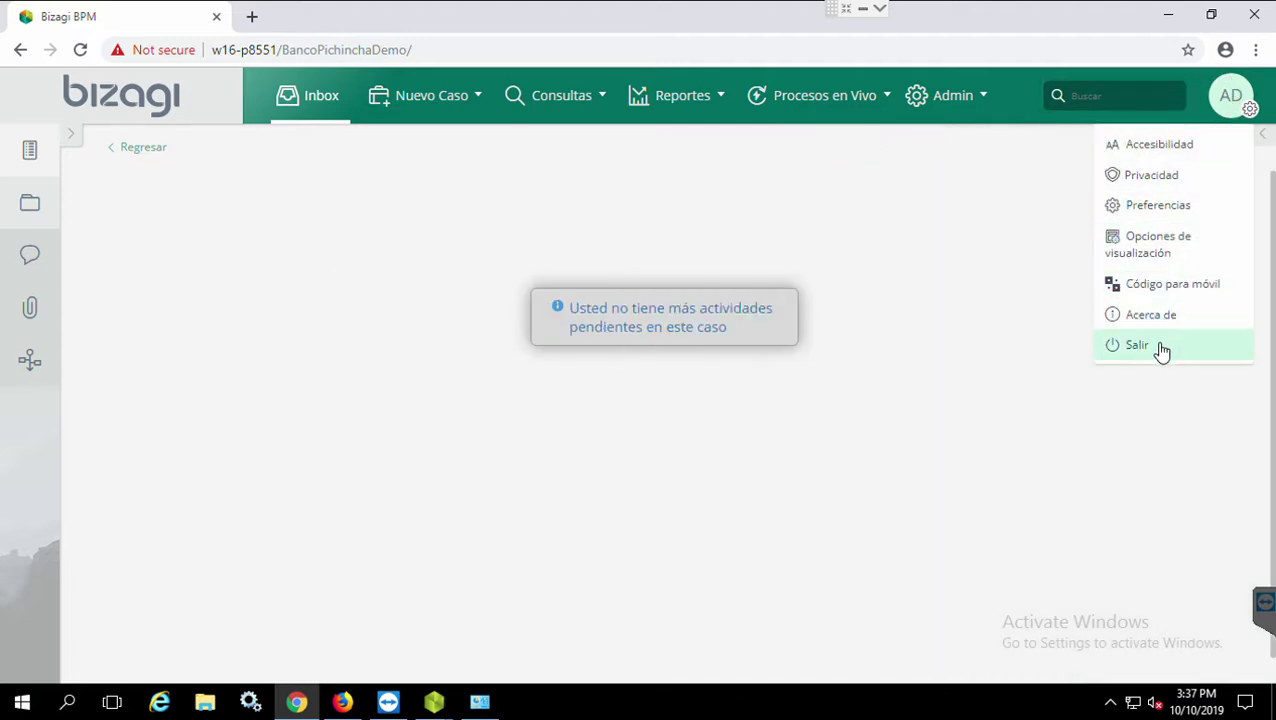
pyautogui.click(1161, 346)
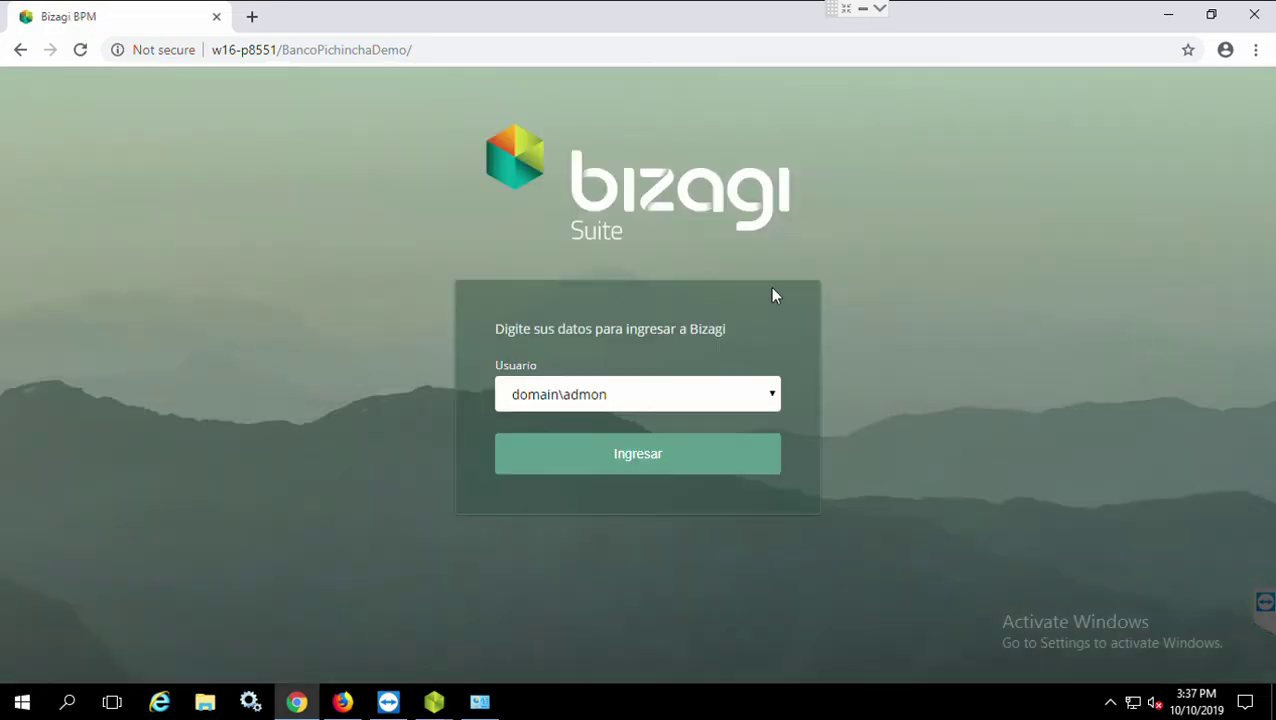
pyautogui.click(699, 402)
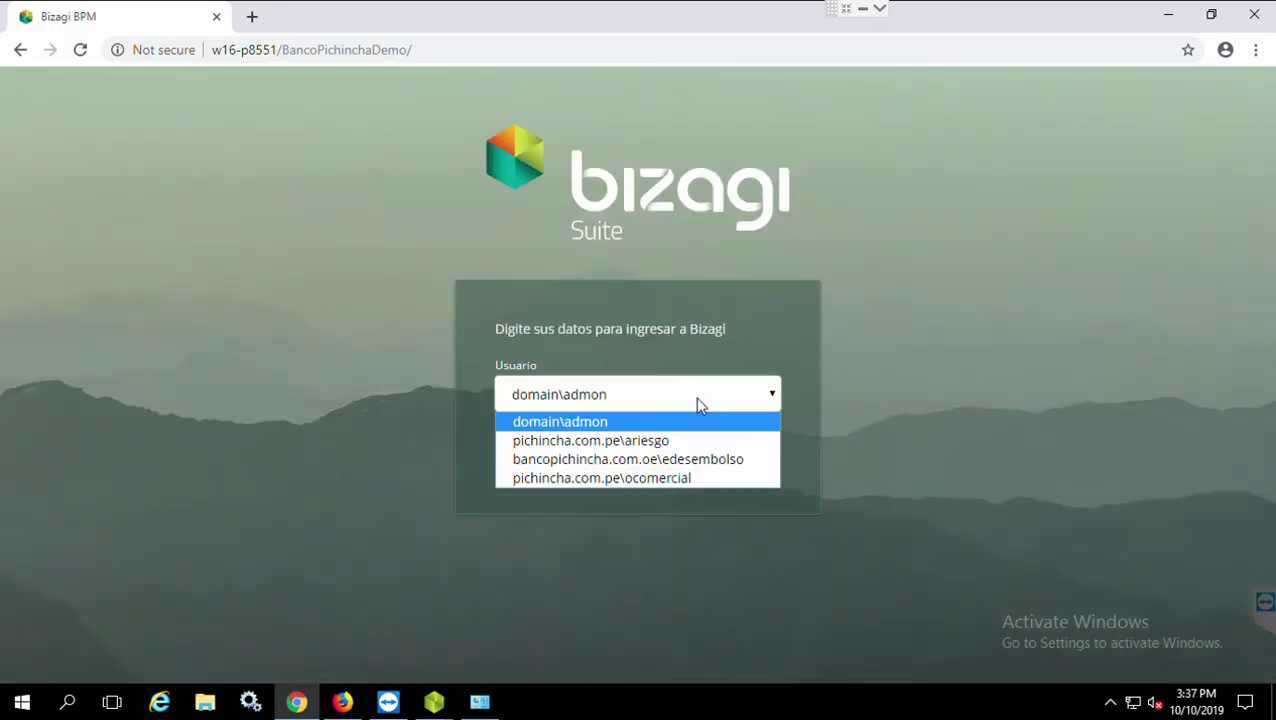
pyautogui.click(666, 461)
pyautogui.click(668, 462)
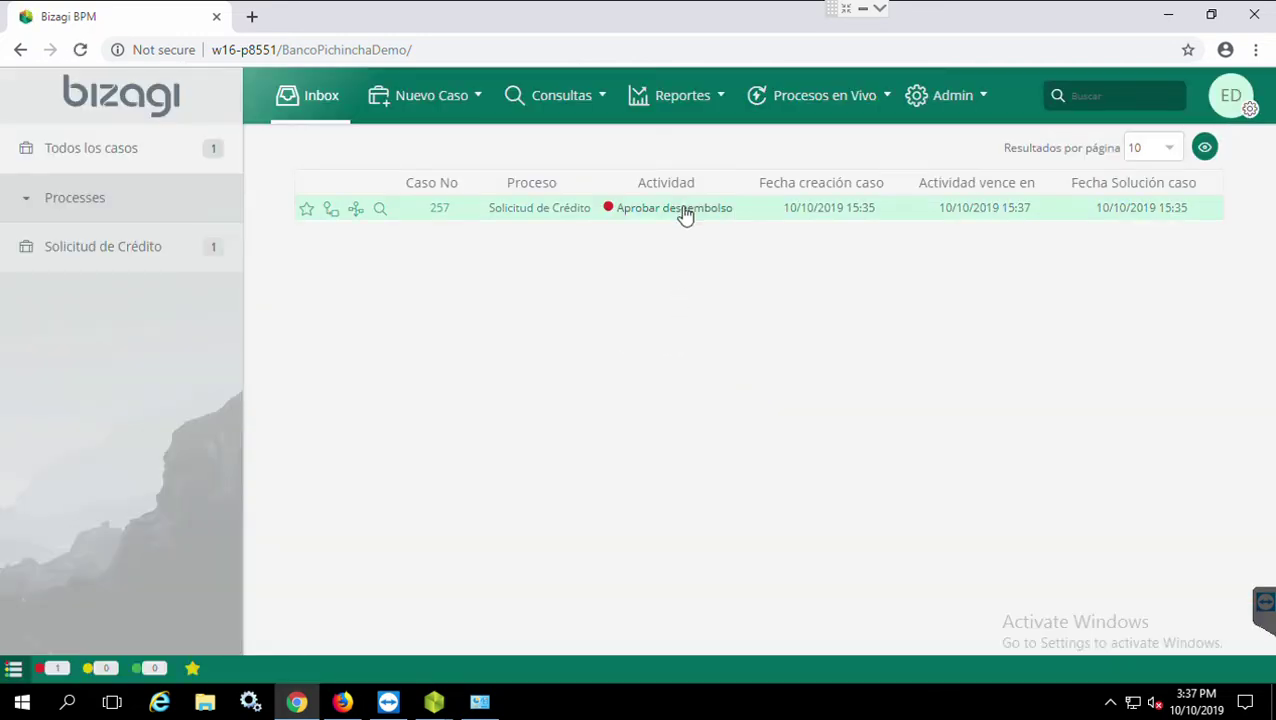
pyautogui.click(684, 216)
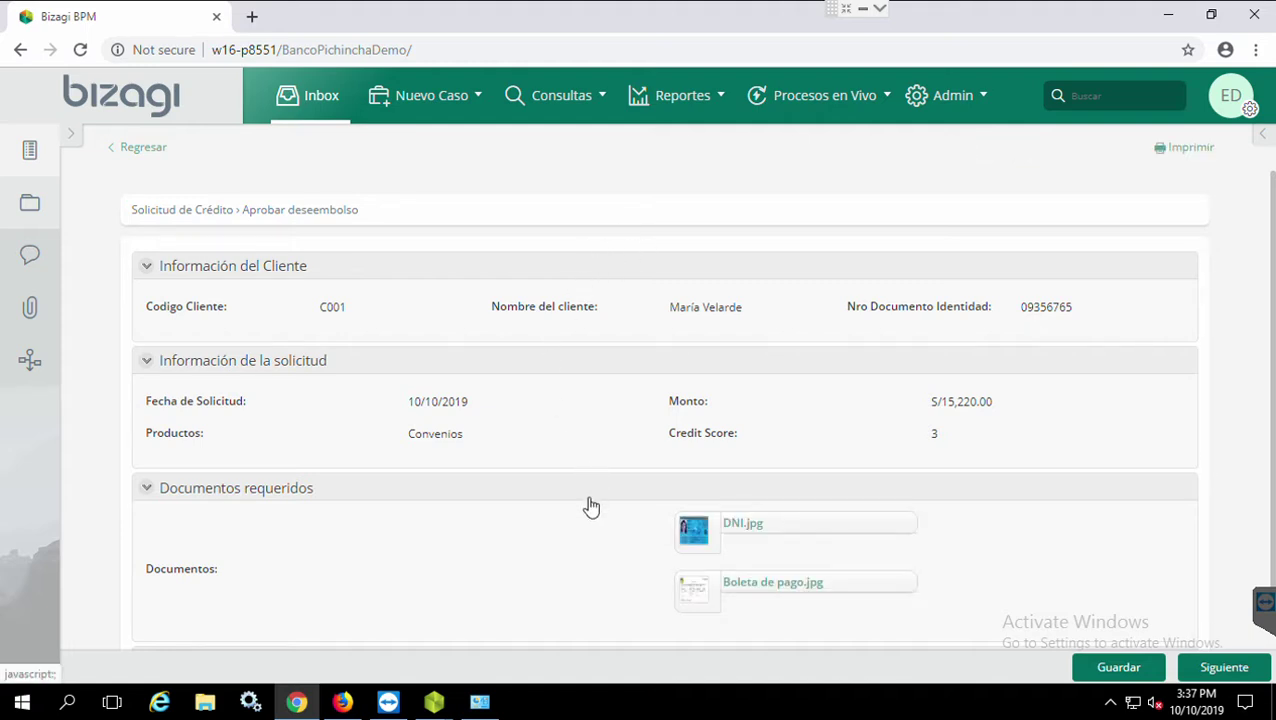
# Upload Recibo de Agua.jpg as the case's Pagare document and submit the Aprobar deseembolso activity
pyautogui.scroll(-1, 591, 507)
pyautogui.scroll(-1, 591, 507)
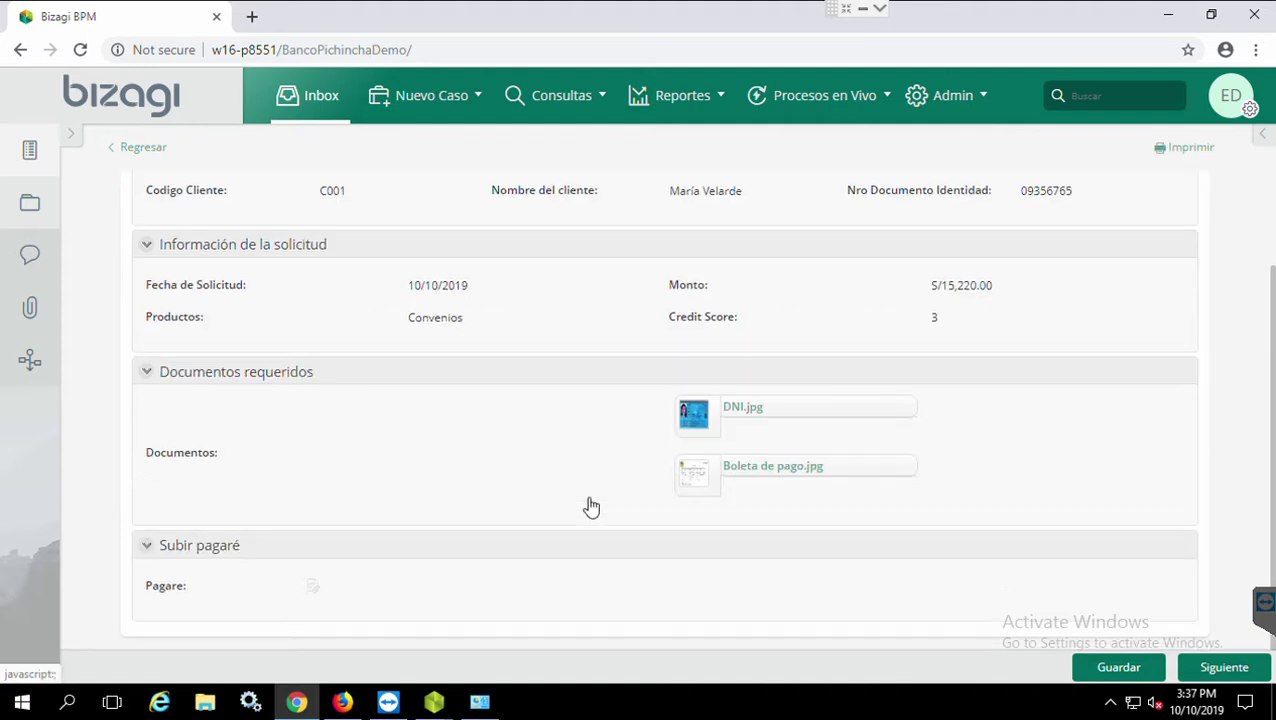
pyautogui.click(314, 590)
pyautogui.click(449, 384)
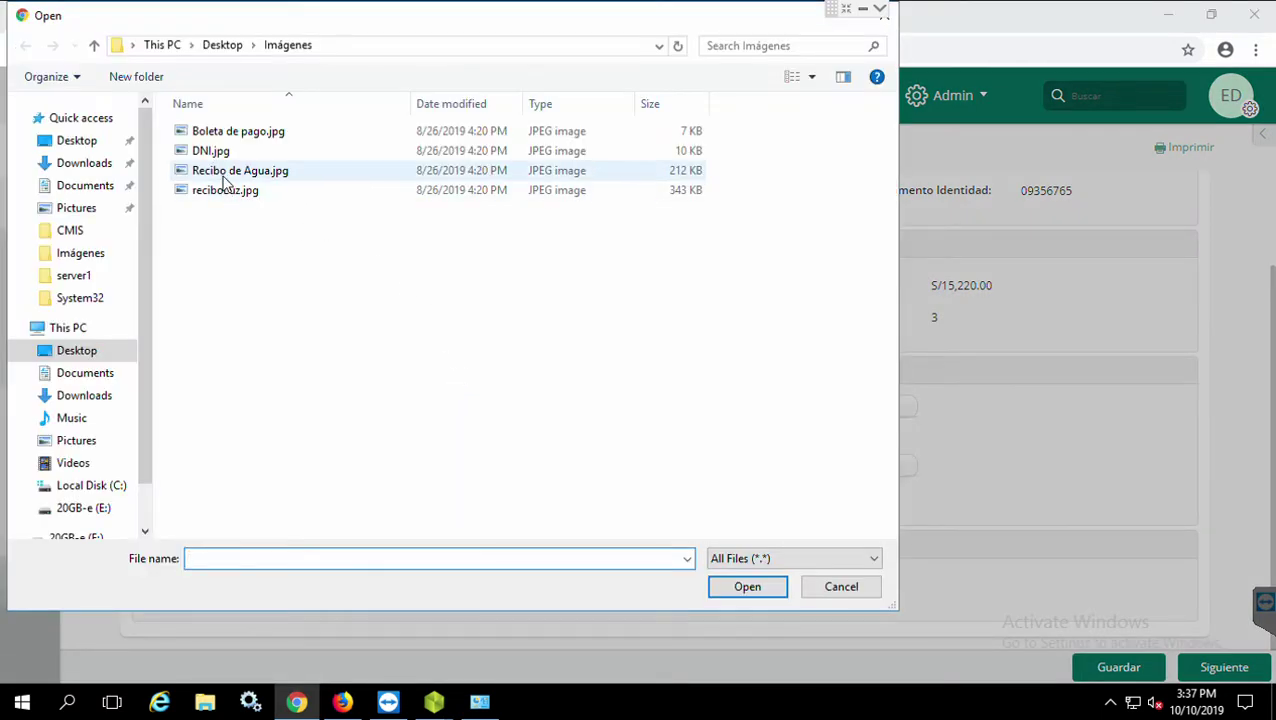
pyautogui.click(225, 180)
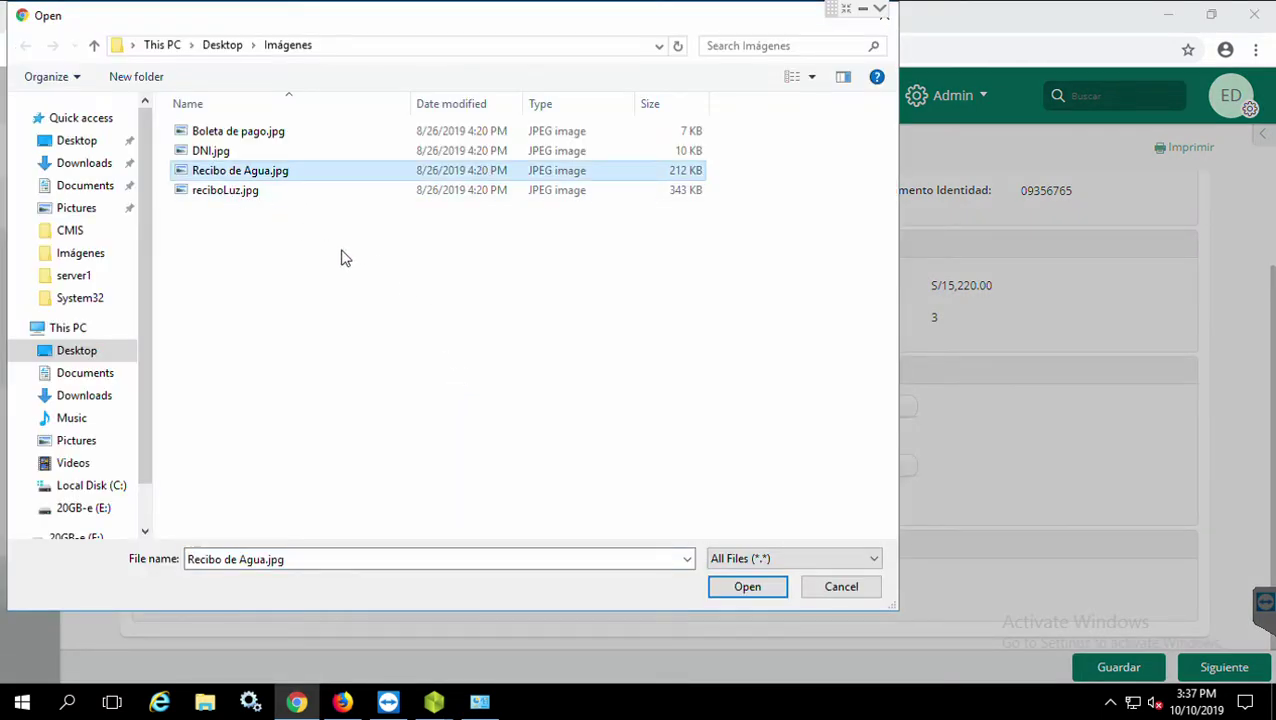
pyautogui.click(748, 588)
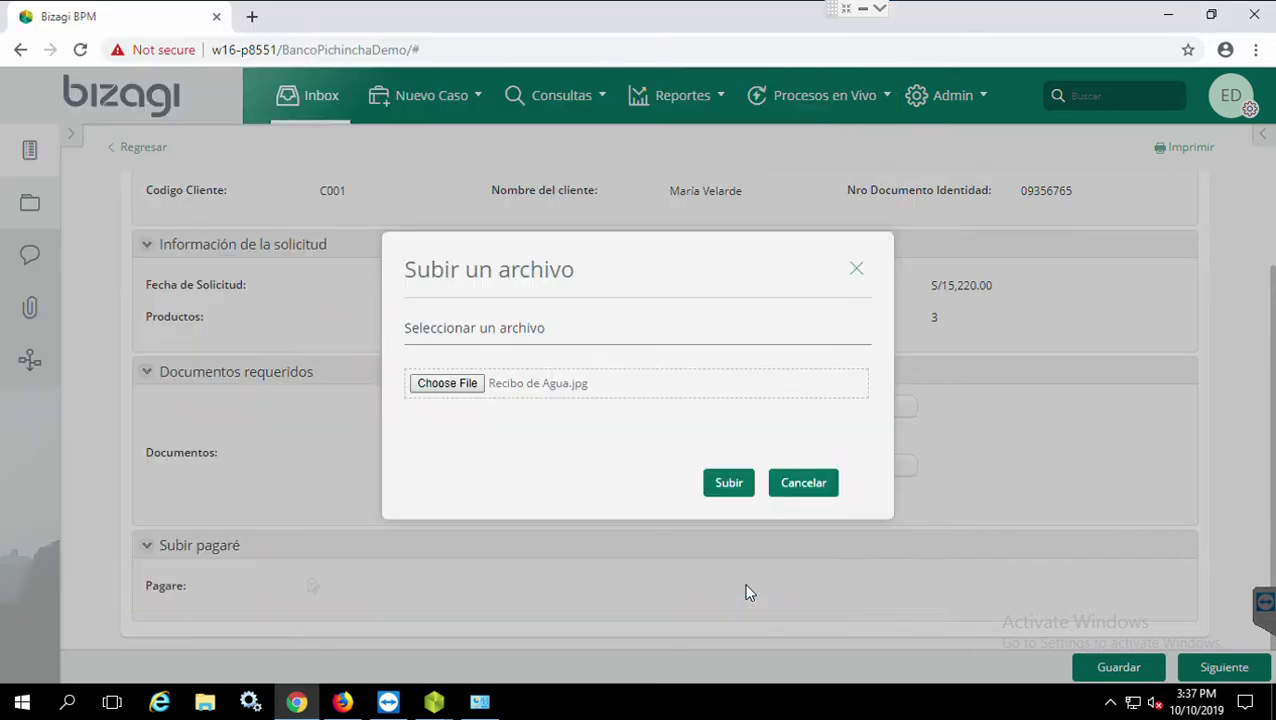
pyautogui.click(729, 484)
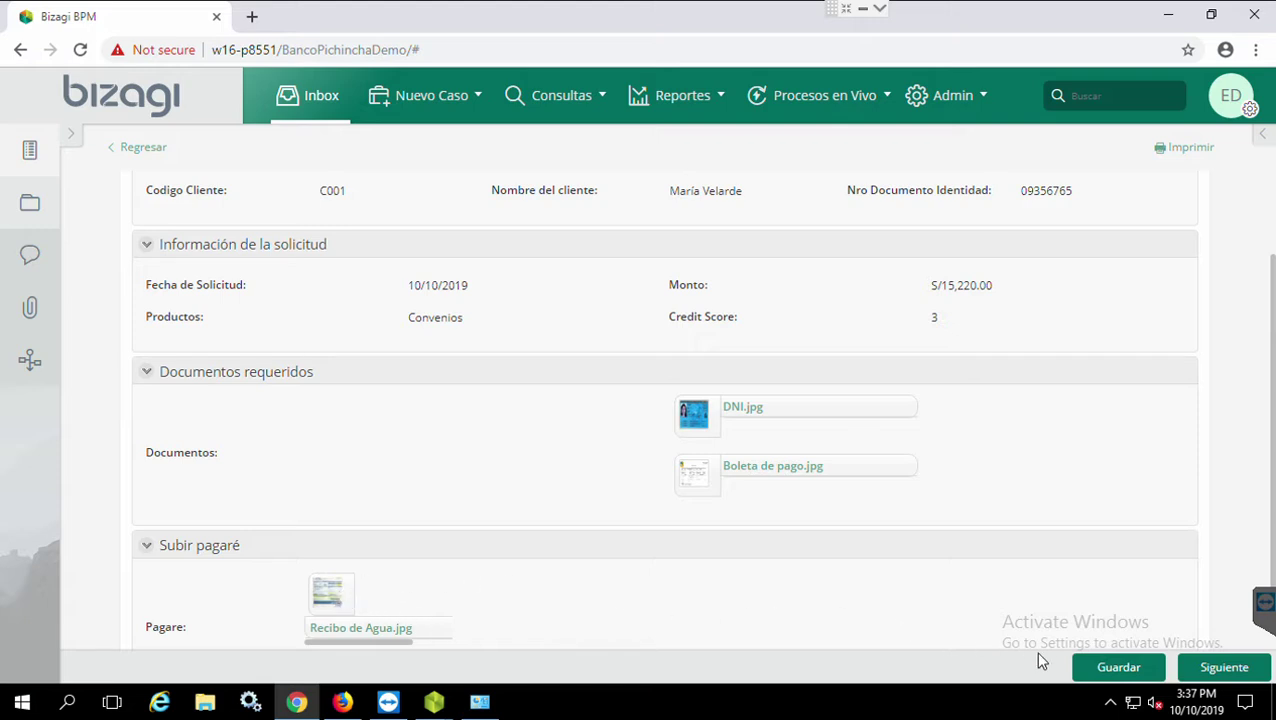
pyautogui.click(1218, 672)
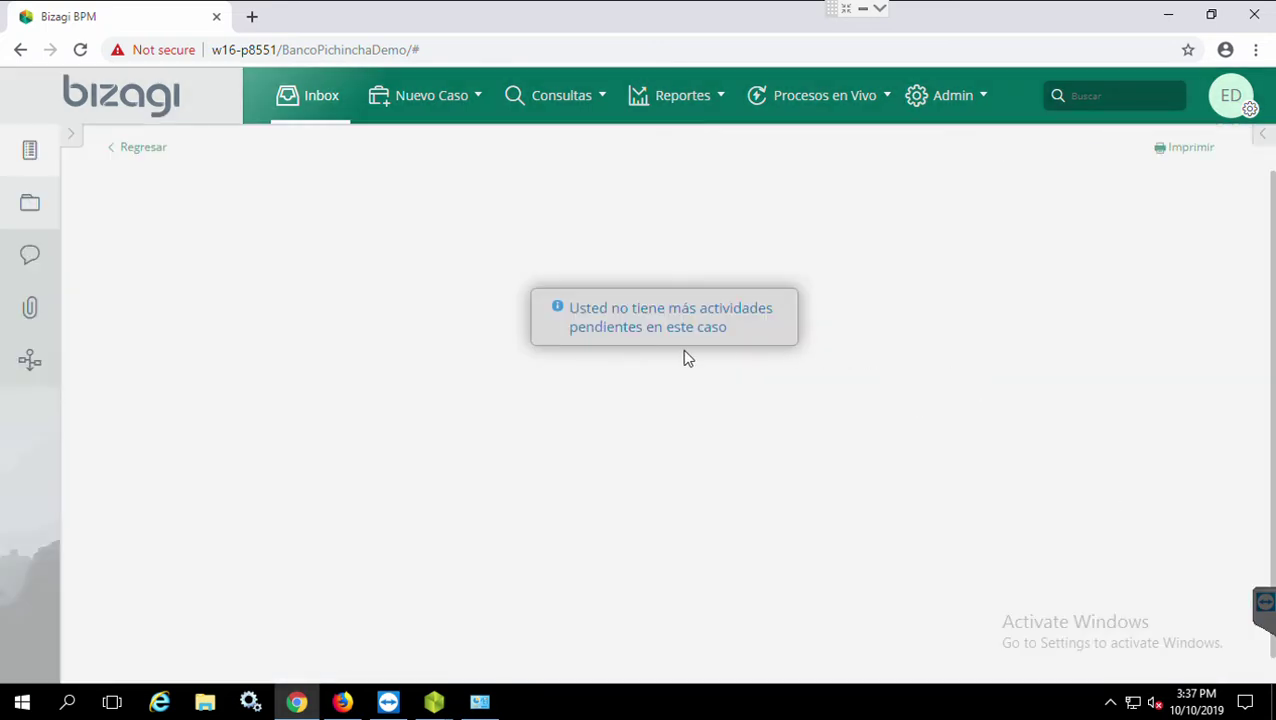
# Switch to IBM Content Navigator, refresh the Prestamos folder, and preview the stored DNI and Boleta de pago images
pyautogui.click(342, 702)
pyautogui.click(316, 274)
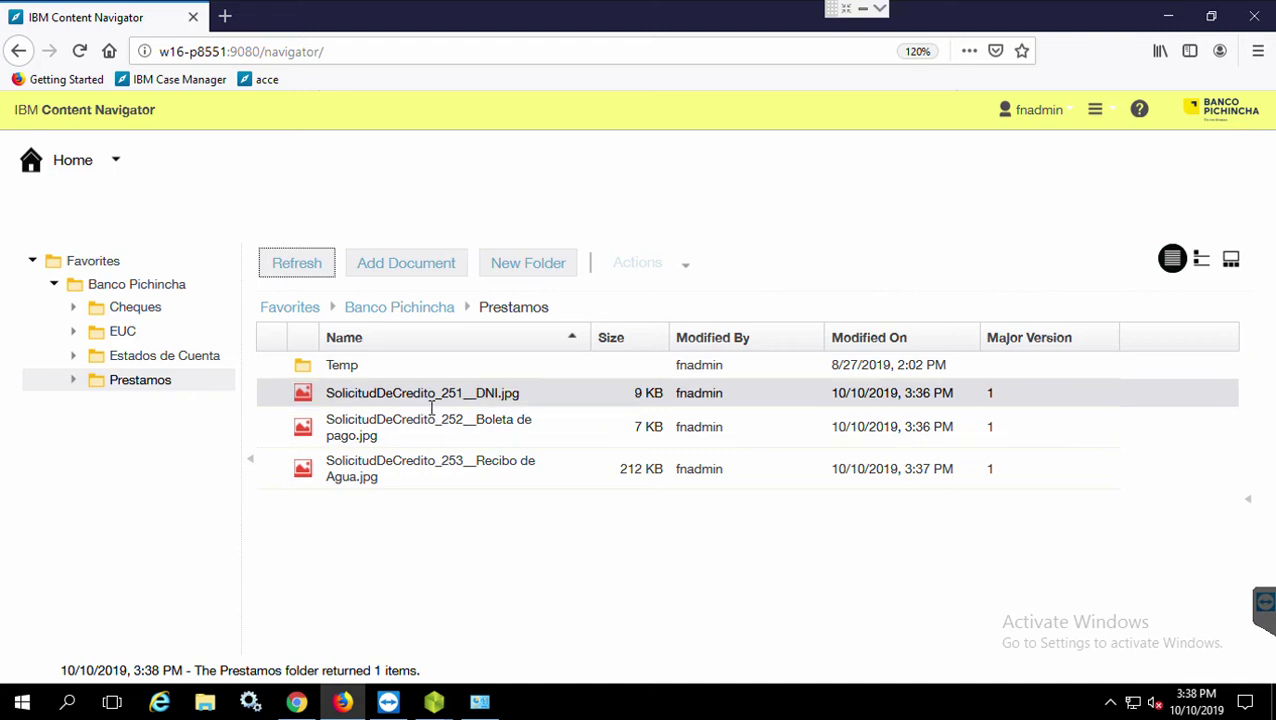
pyautogui.click(432, 402)
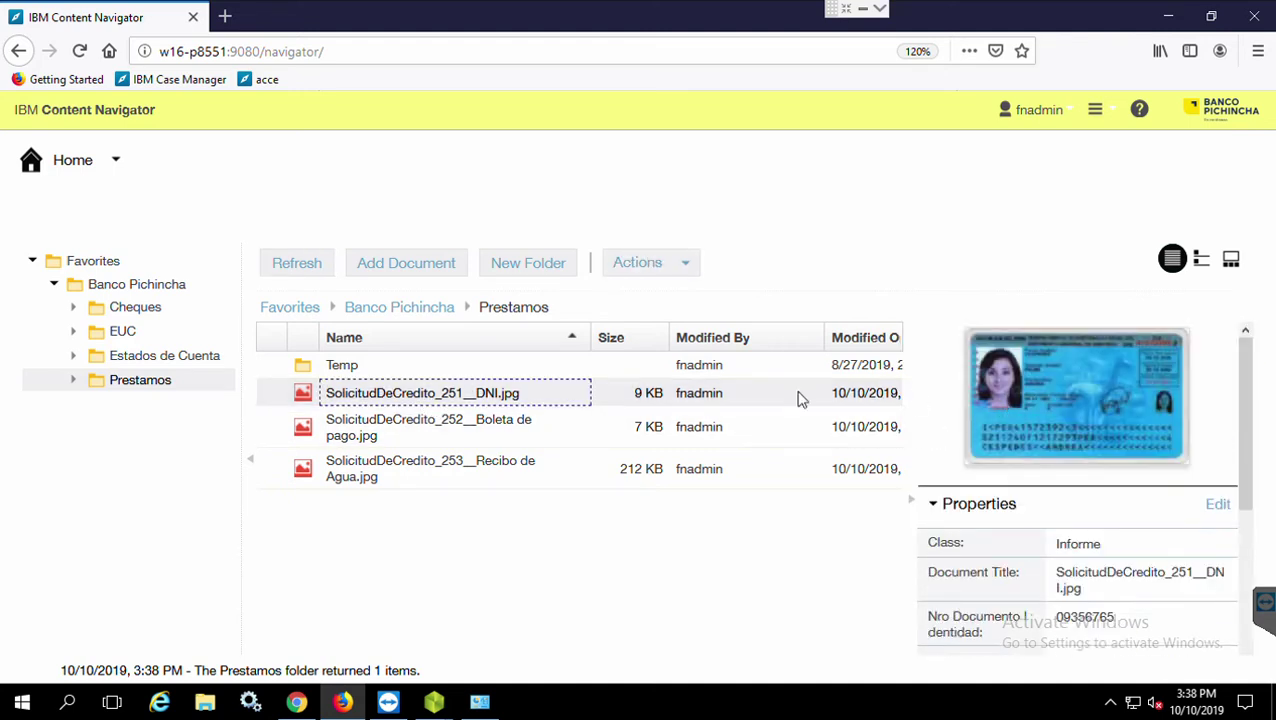
pyautogui.click(387, 437)
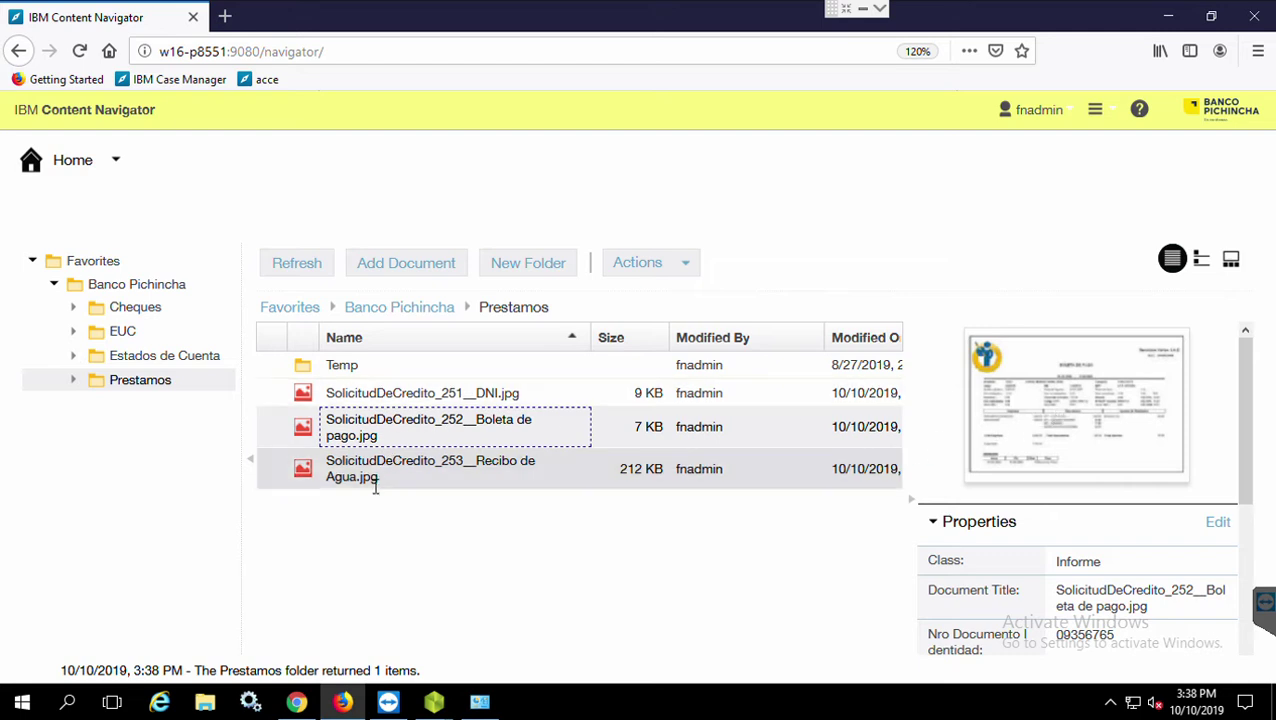
# Examine the preview and properties of the stored Recibo de Agua image, and switch back to Bizagi in Chrome
pyautogui.click(376, 482)
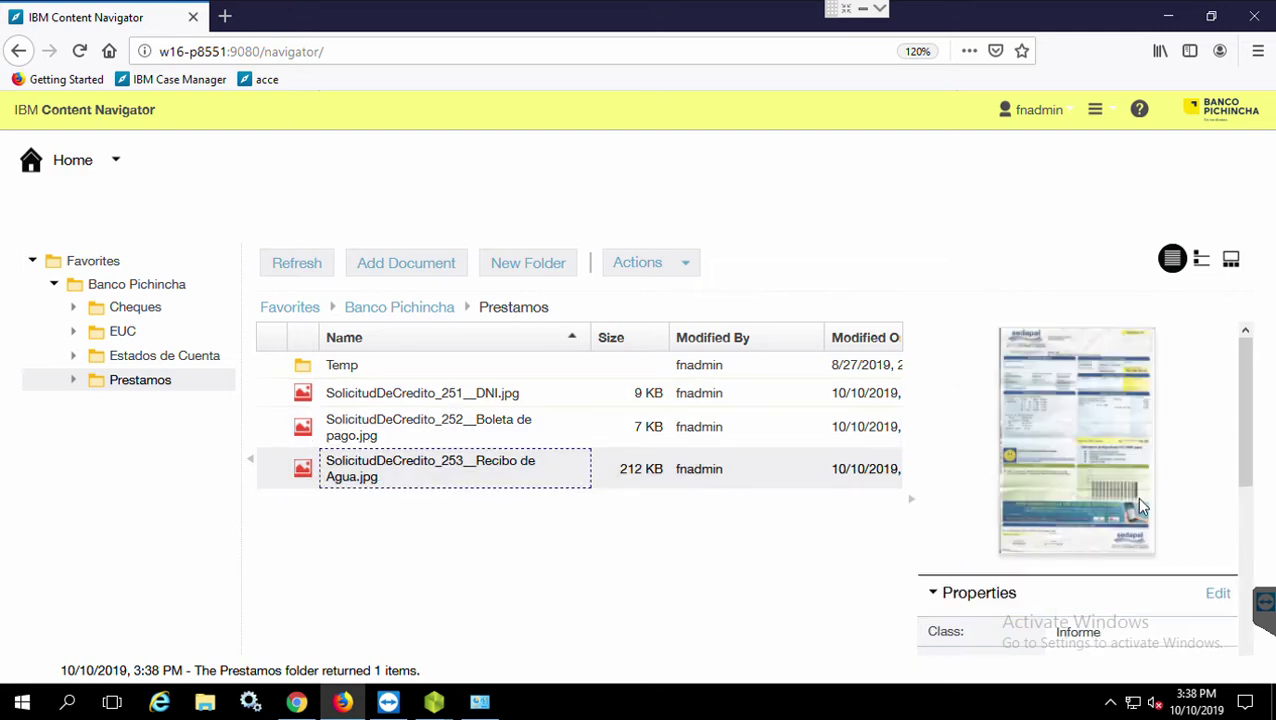
pyautogui.scroll(-3, 1138, 545)
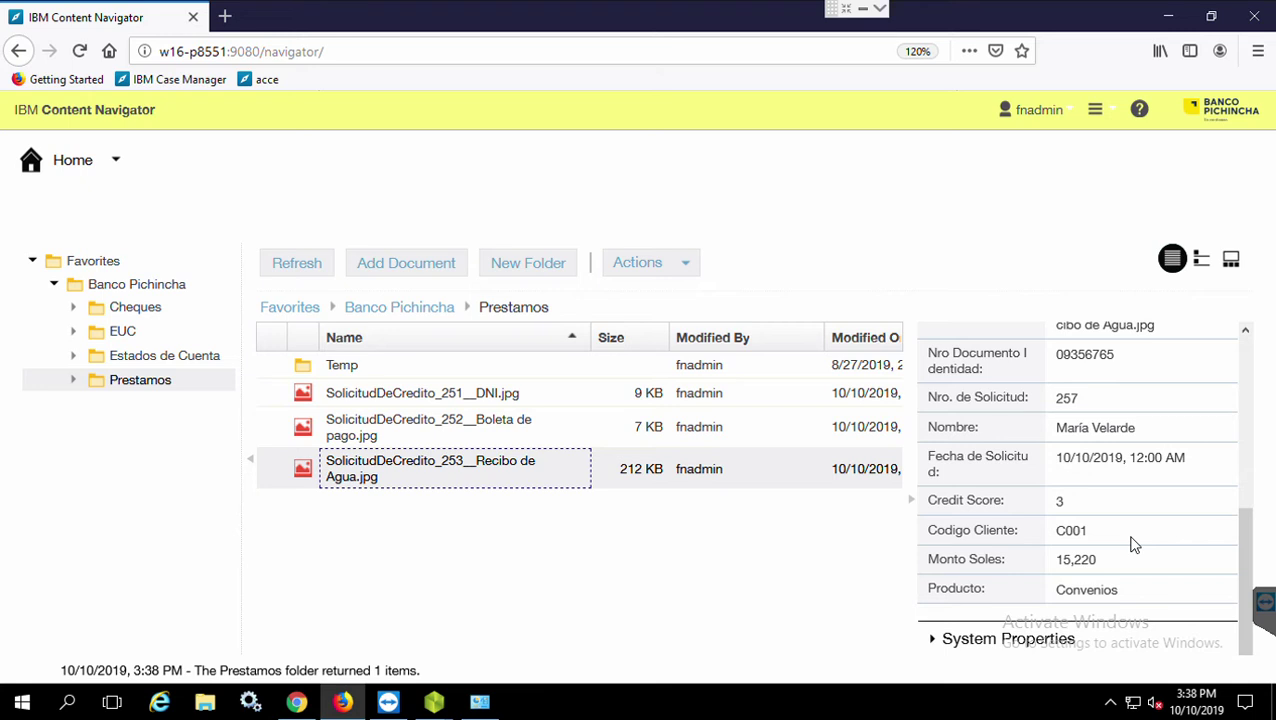
pyautogui.scroll(5, 1134, 545)
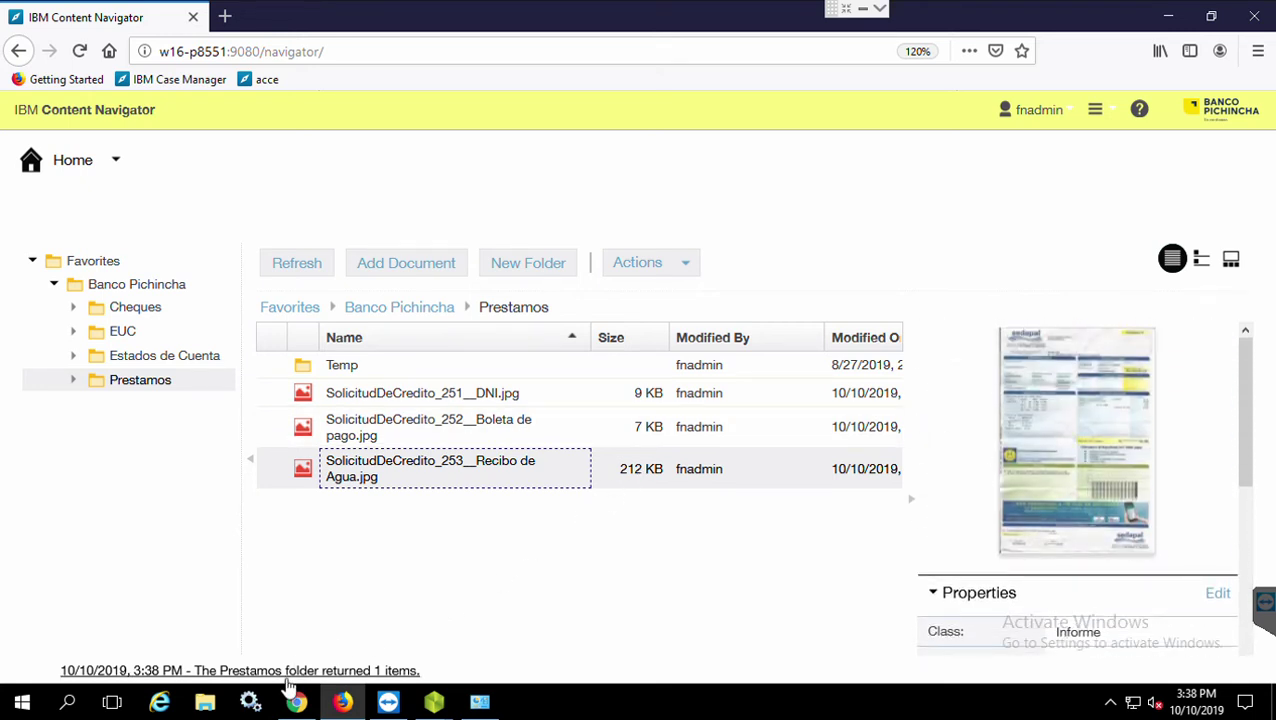
pyautogui.moveTo(296, 704)
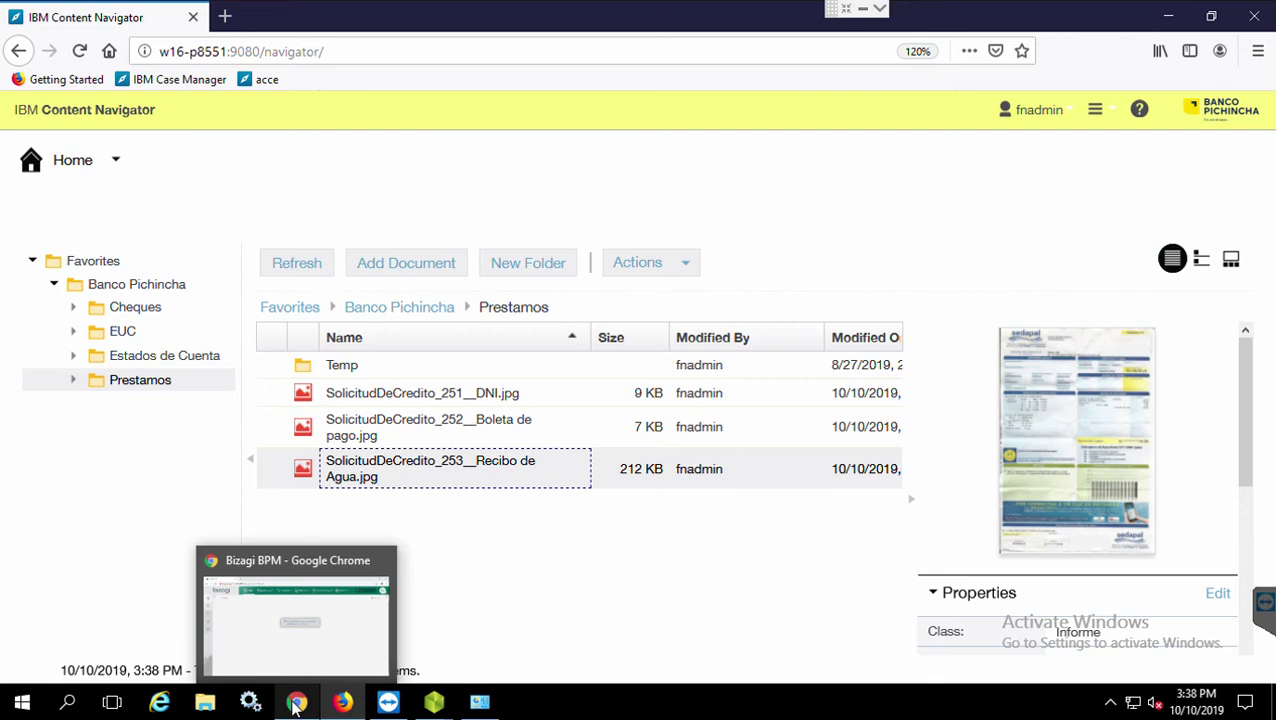
pyautogui.click(296, 704)
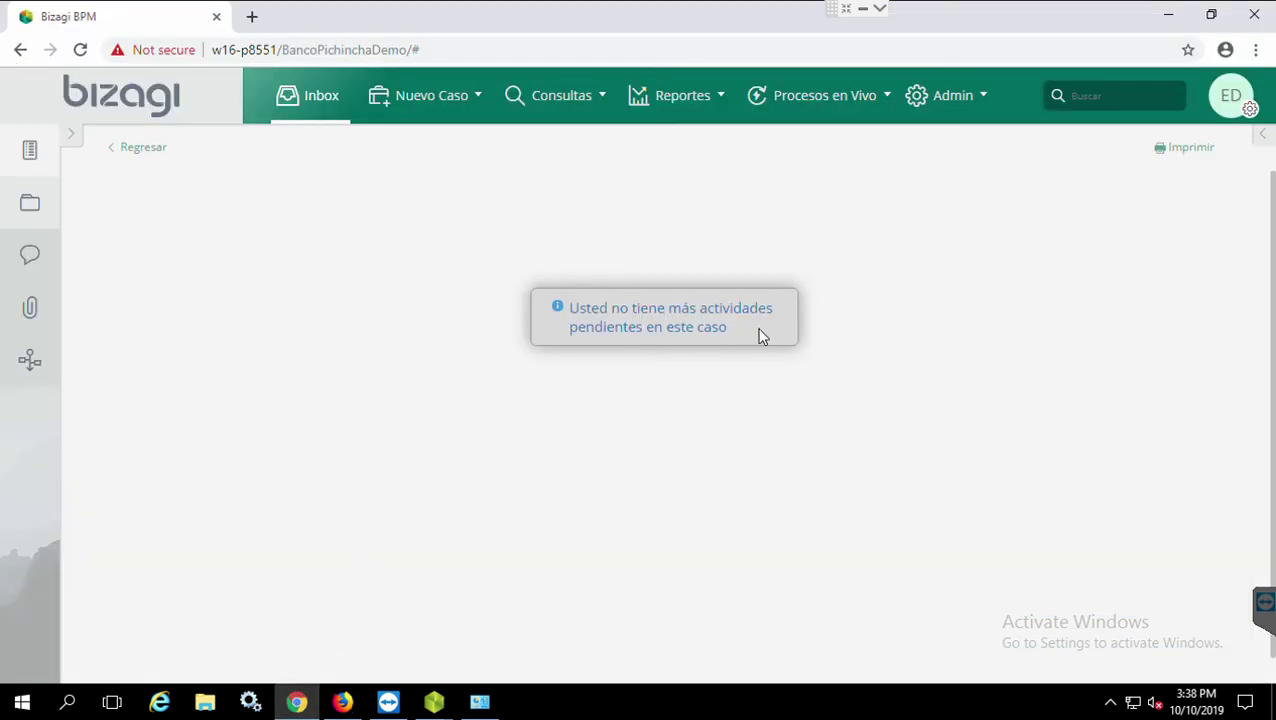